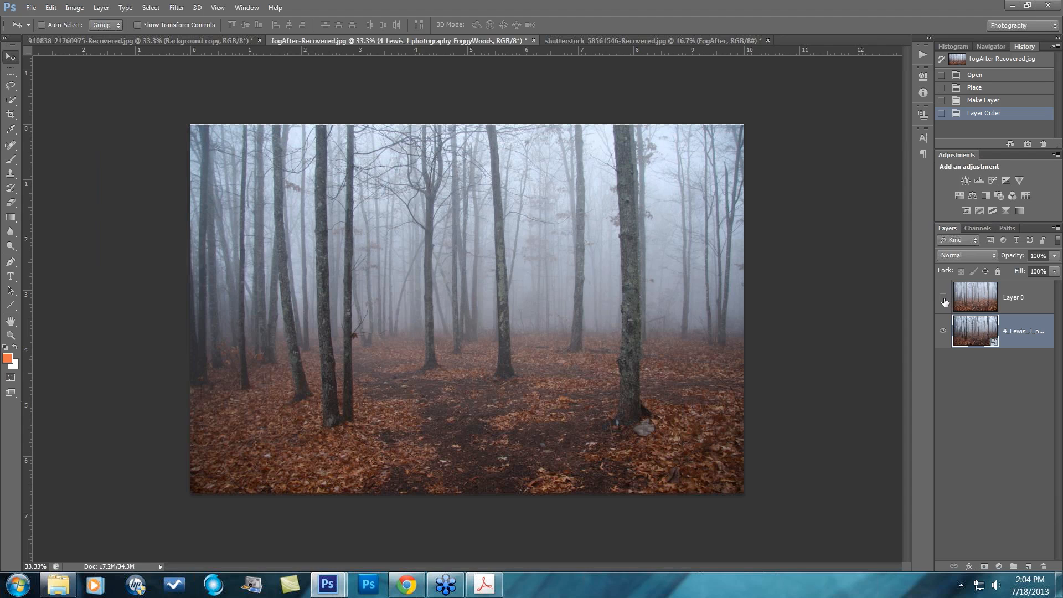
# - Compare the before and after versions of the three open fog images by toggling each document's top layer
pyautogui.click(943, 299)
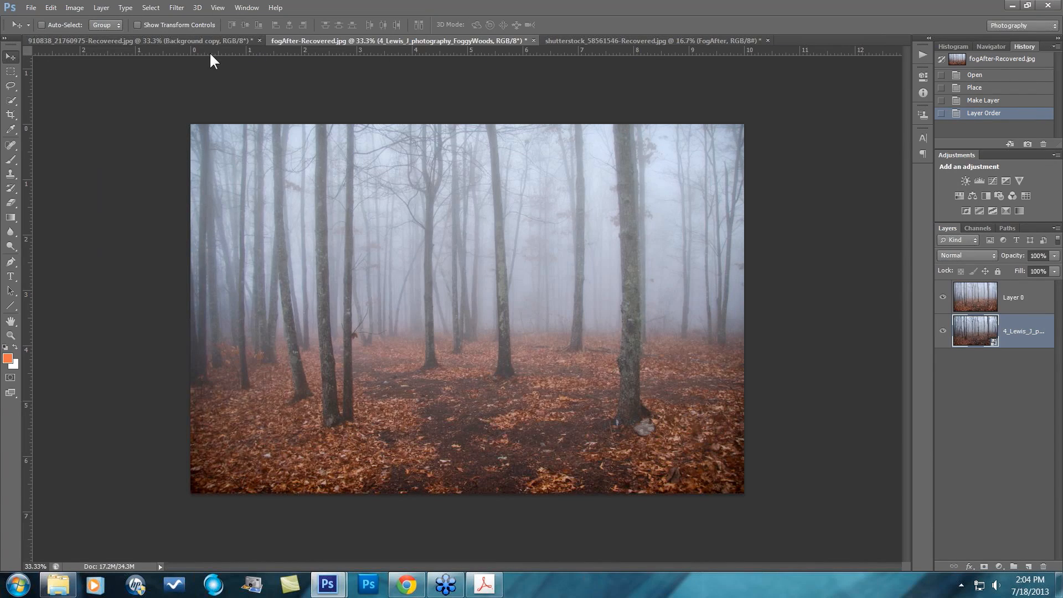
pyautogui.click(199, 39)
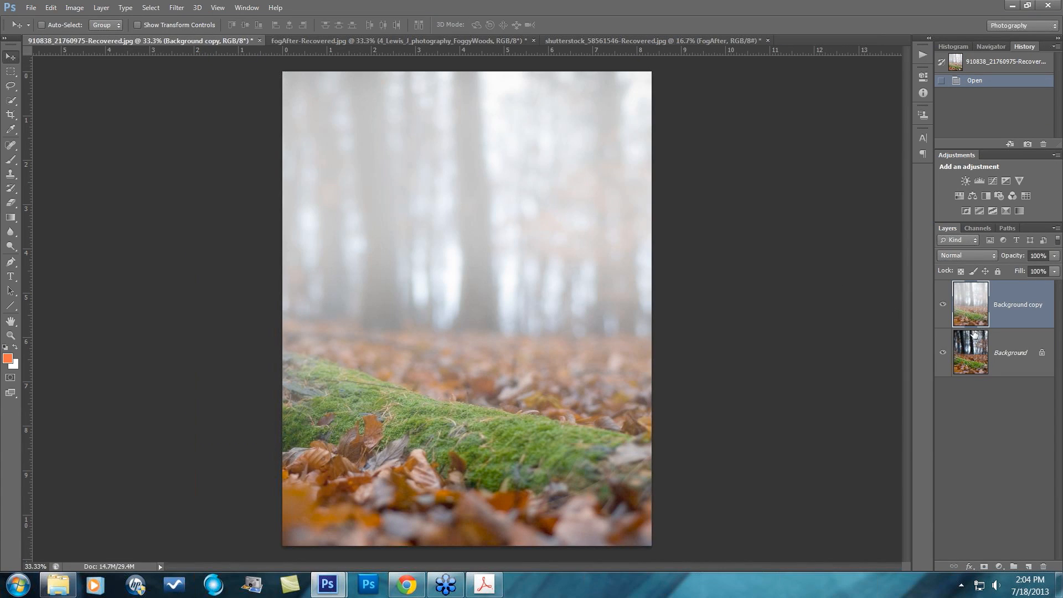
pyautogui.click(943, 307)
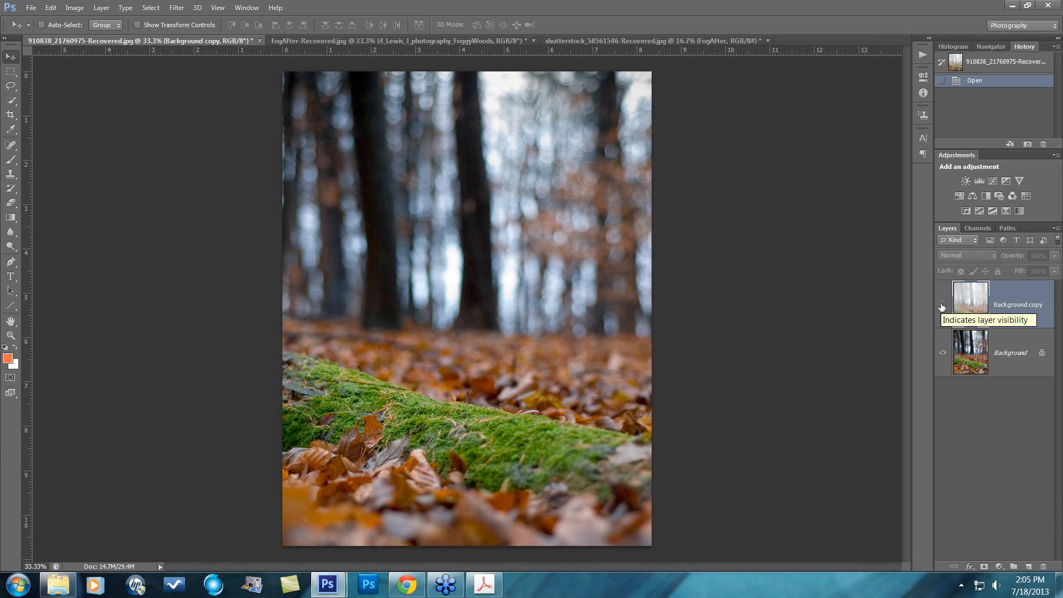
pyautogui.click(941, 307)
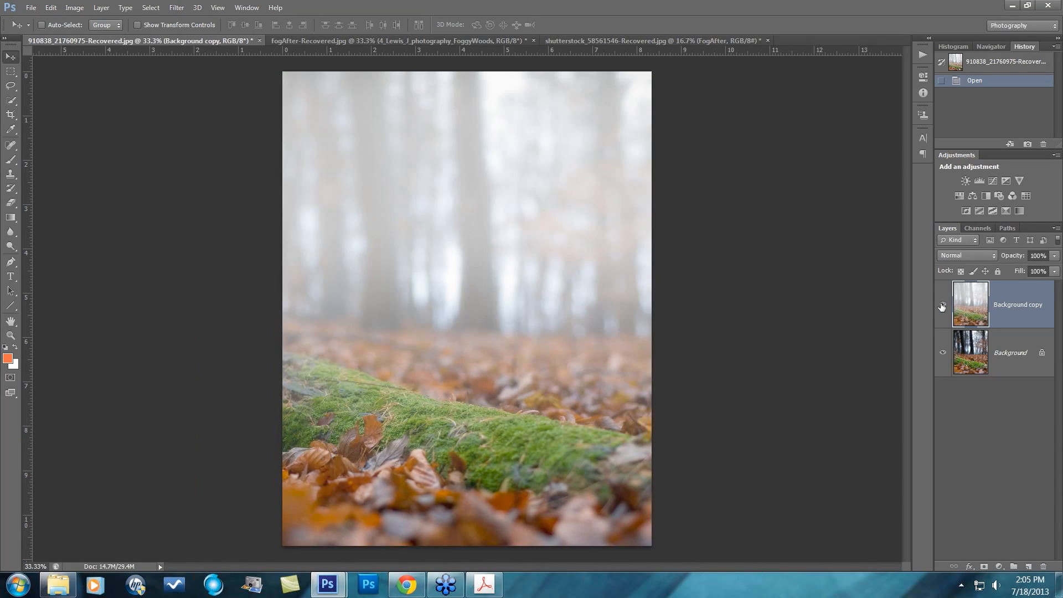
pyautogui.click(638, 44)
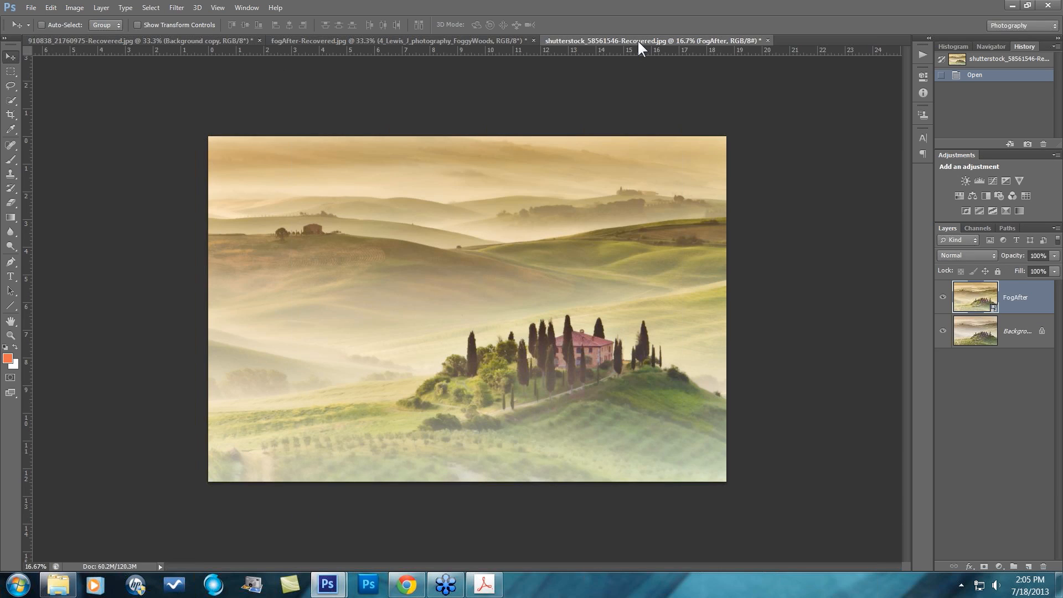
pyautogui.click(942, 297)
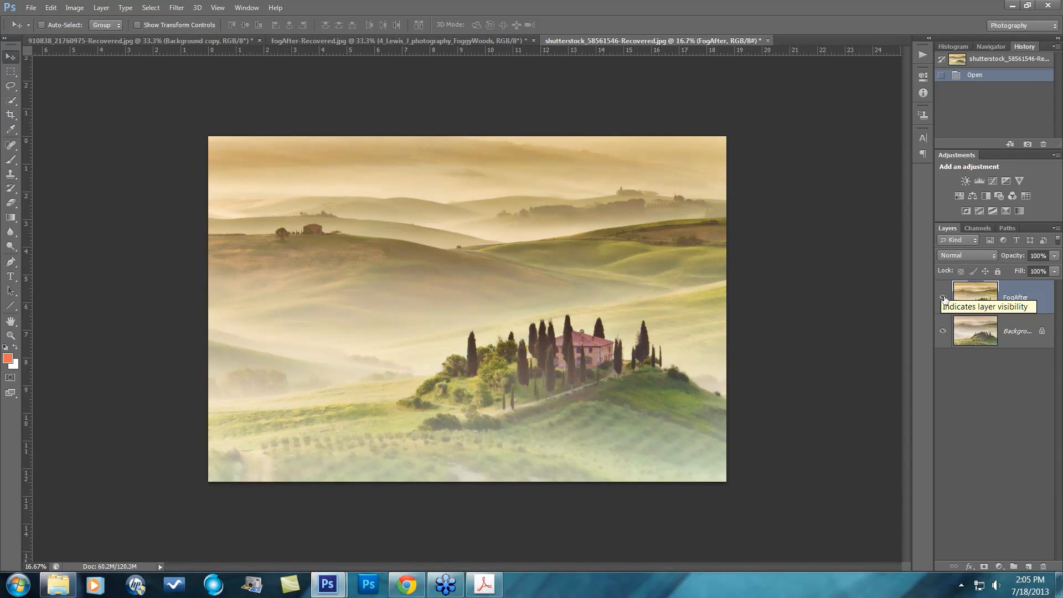
pyautogui.click(942, 299)
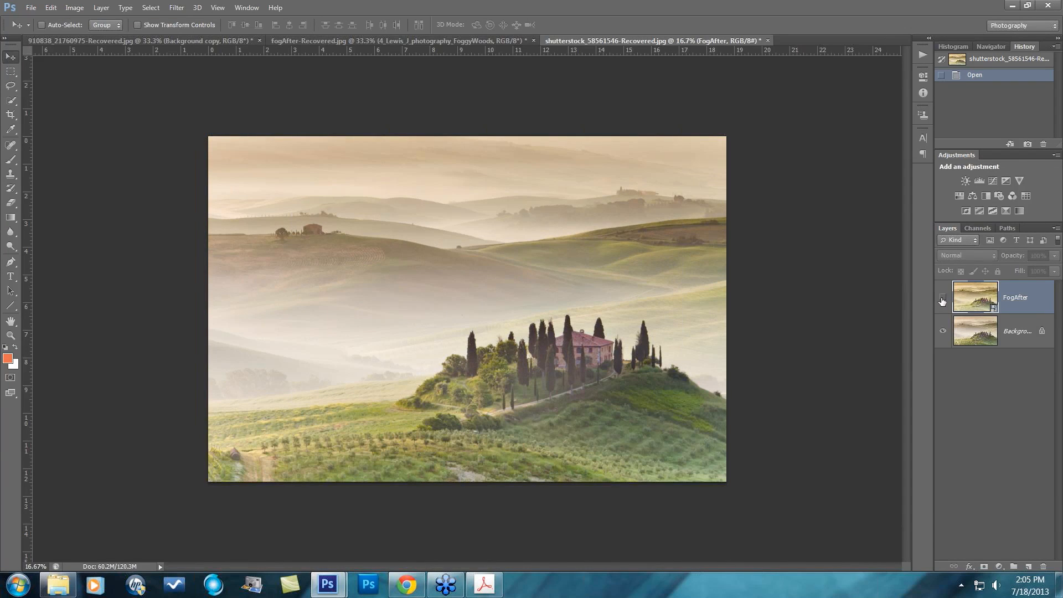
pyautogui.click(942, 299)
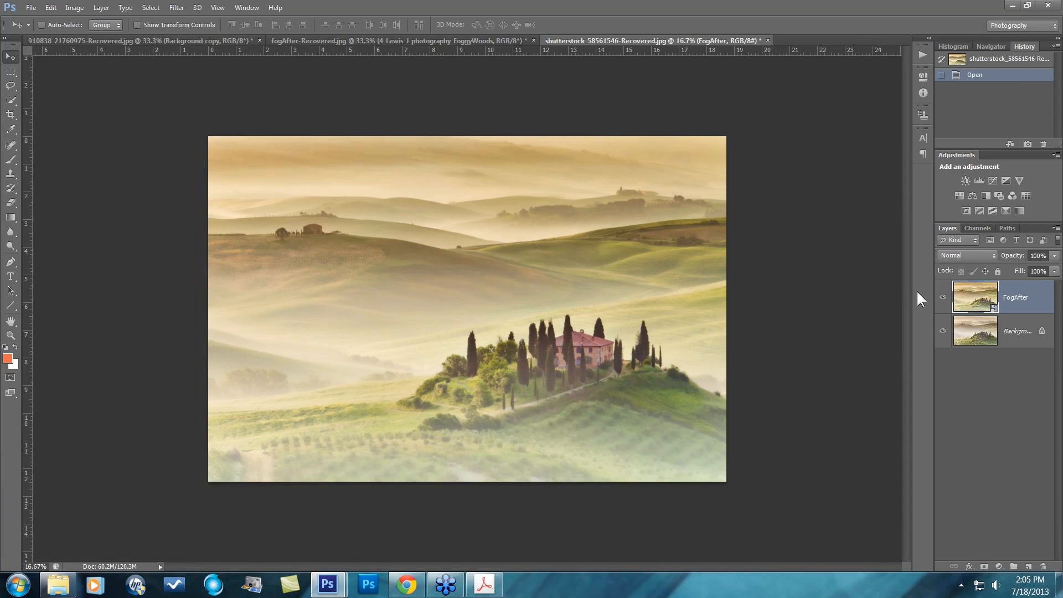
# - In the fogAfter document, hide Layer 0 and duplicate the original foggy woods photo layer
pyautogui.click(420, 39)
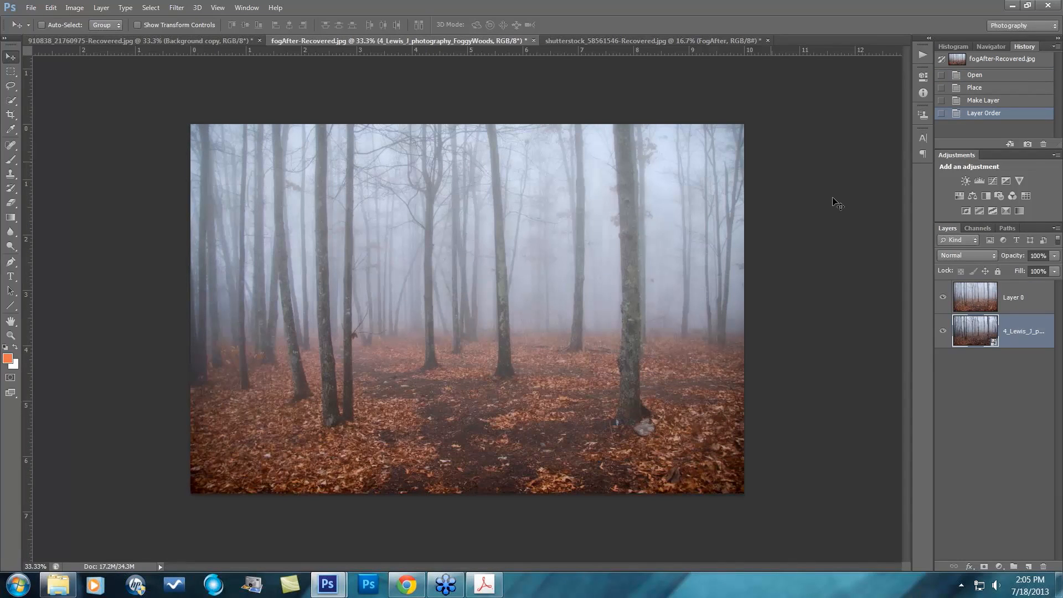
pyautogui.click(942, 297)
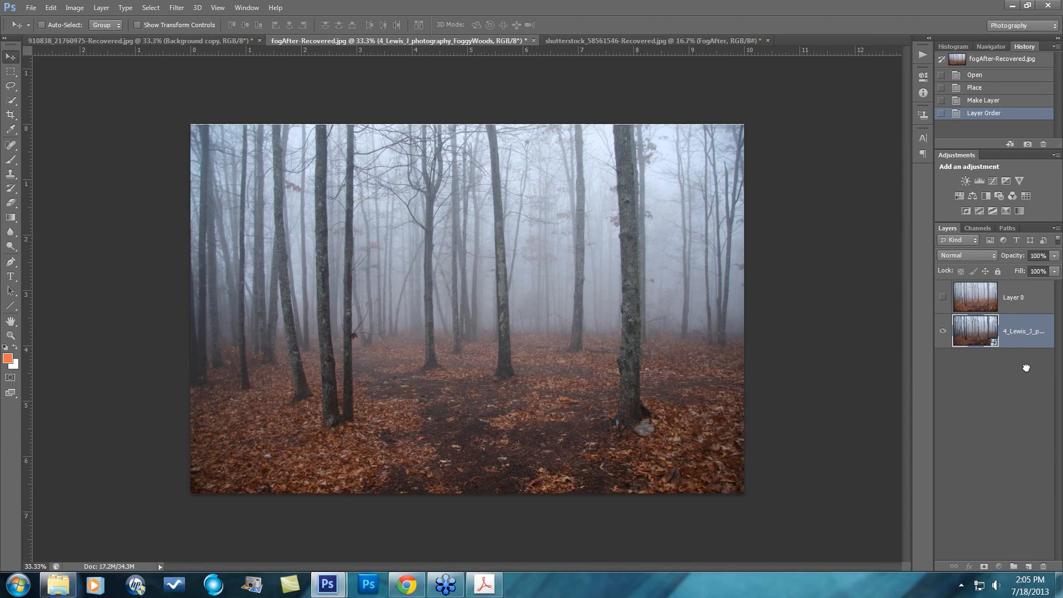
pyautogui.moveTo(1026, 368); pyautogui.dragTo(1028, 567)
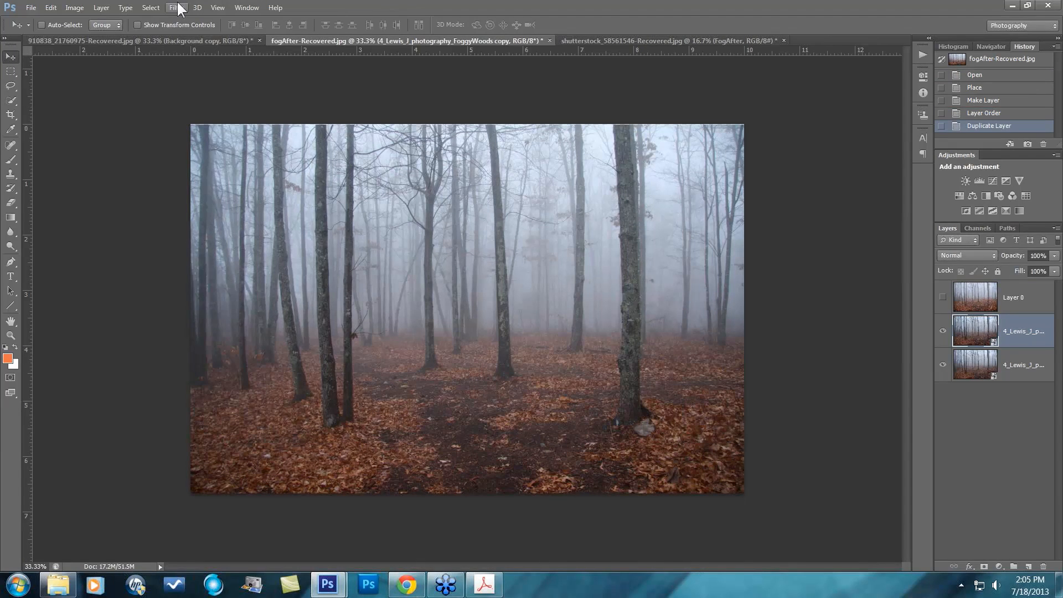
# - Open the duplicated layer in the Topaz Lens Effects filter and choose the Filter - Fog effect
pyautogui.click(177, 7)
pyautogui.moveTo(237, 325)
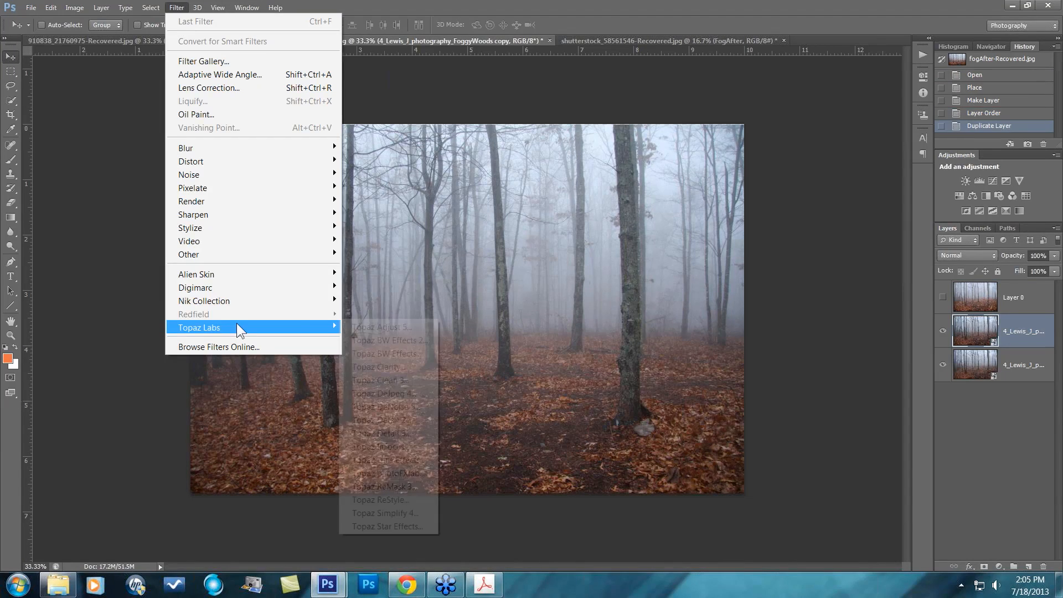
pyautogui.click(395, 459)
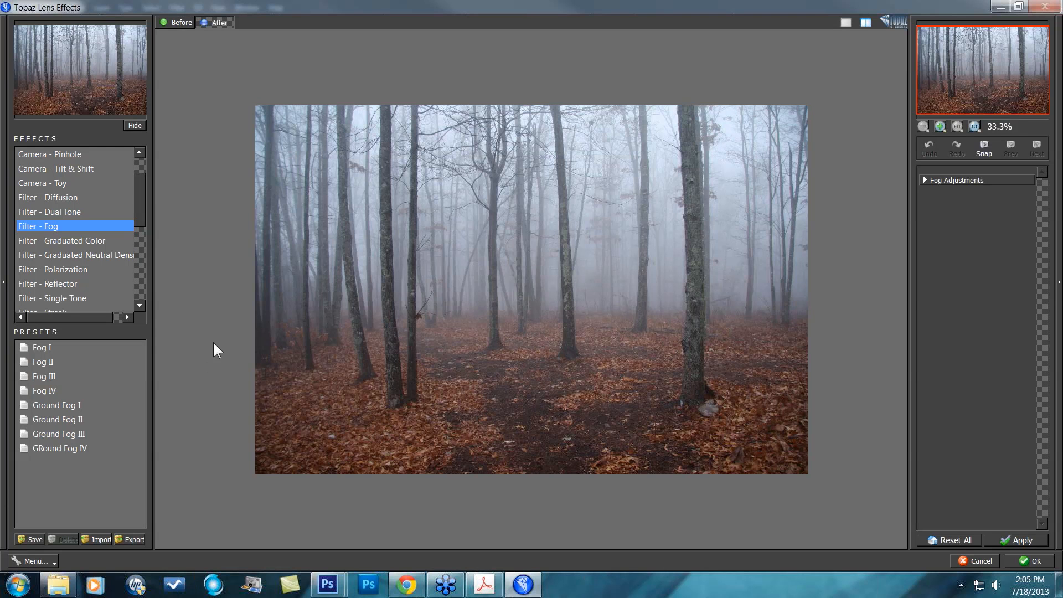
pyautogui.moveTo(142, 213); pyautogui.dragTo(144, 172)
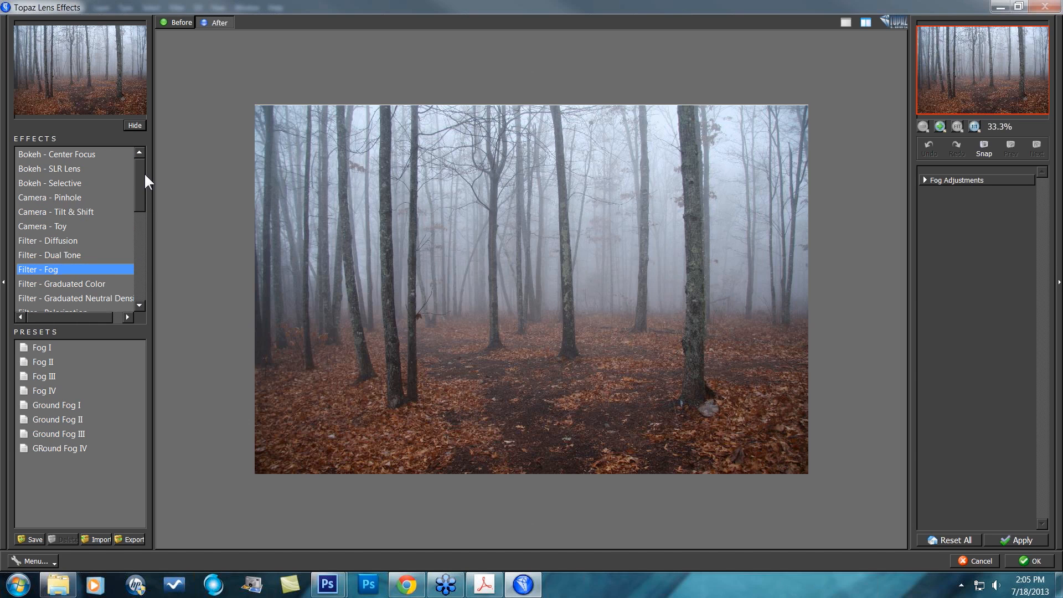
pyautogui.click(43, 269)
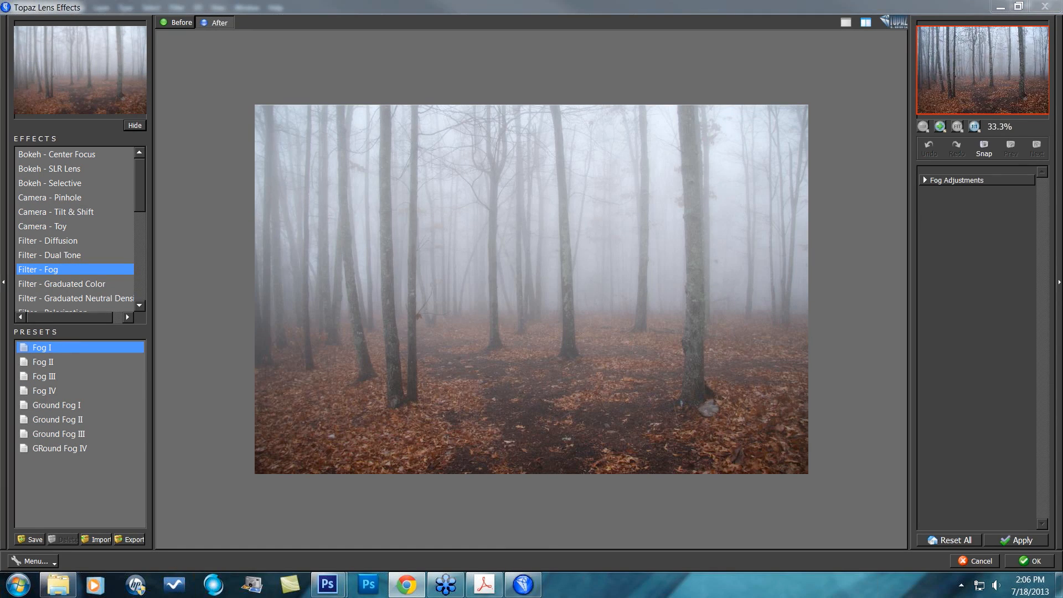
# - Preview the fog presets from Fog I through Ground Fog III and compare the last one with the original image
pyautogui.click(85, 348)
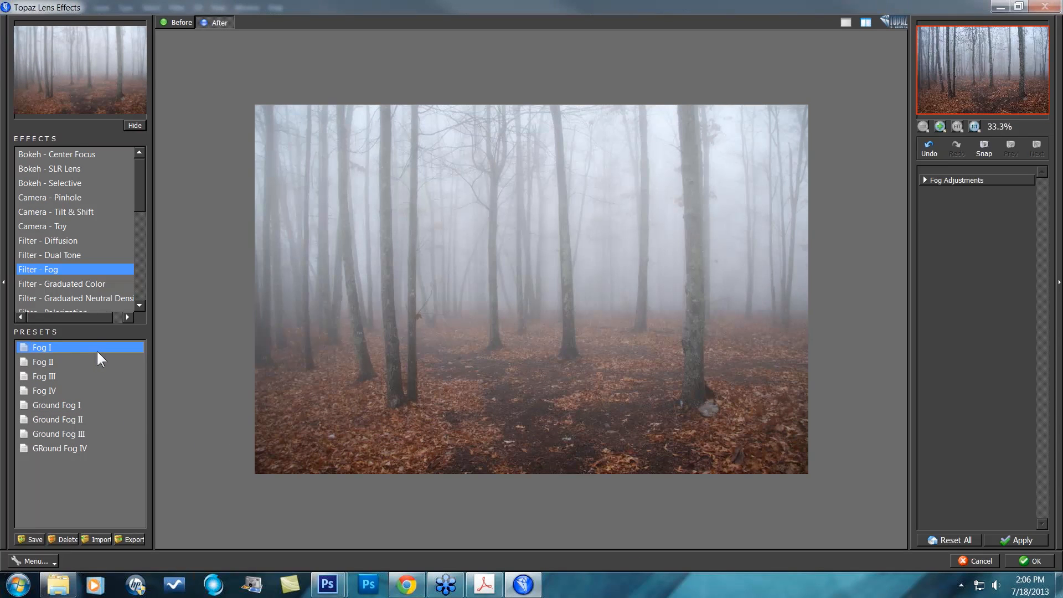
pyautogui.press('Down')
pyautogui.press('Down')
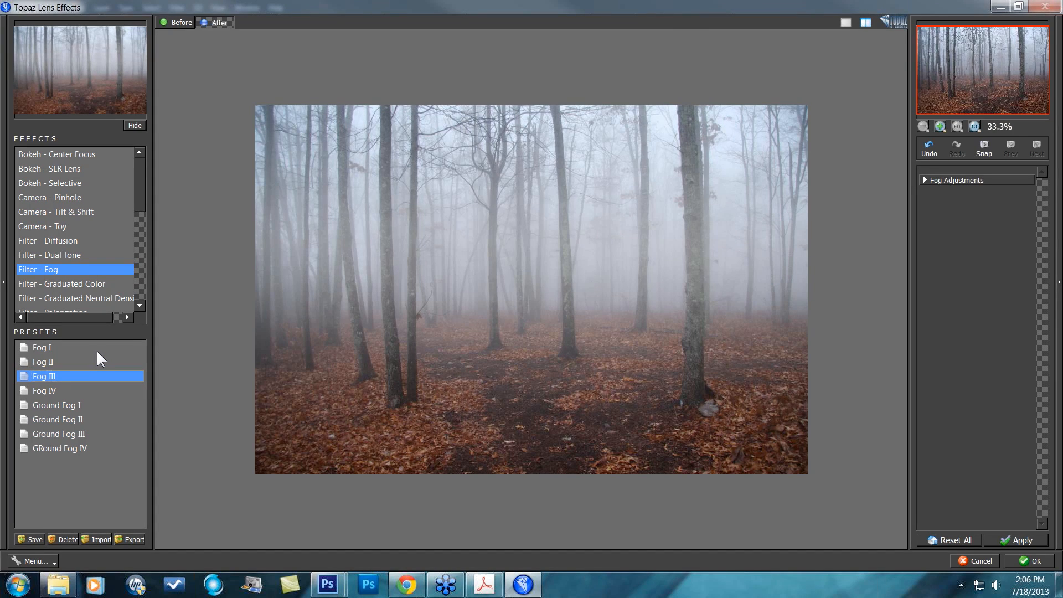
pyautogui.press('Down')
pyautogui.press('Down')
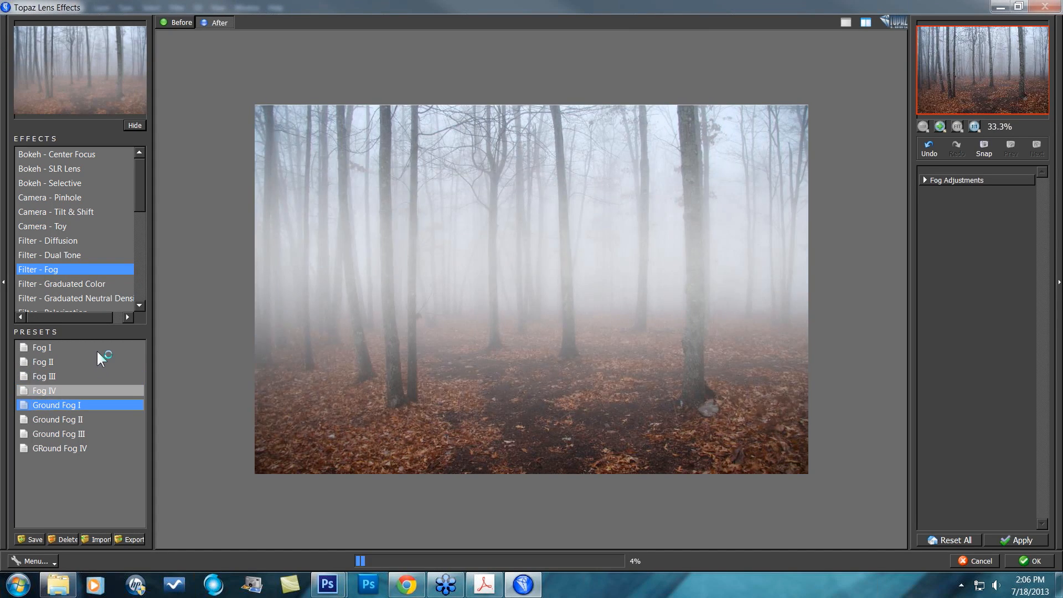
pyautogui.press('Down')
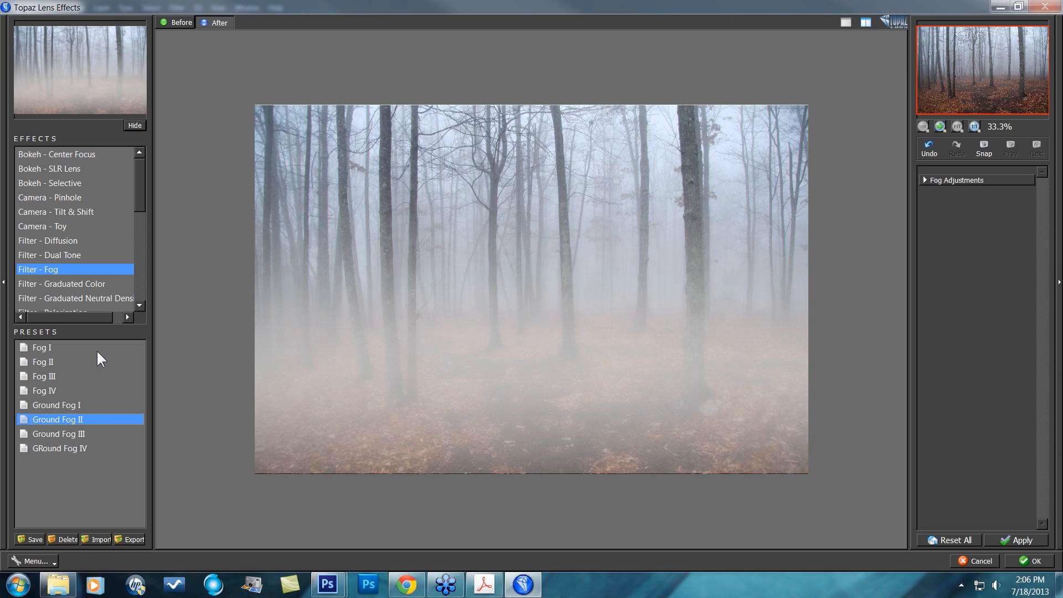
pyautogui.press('Down')
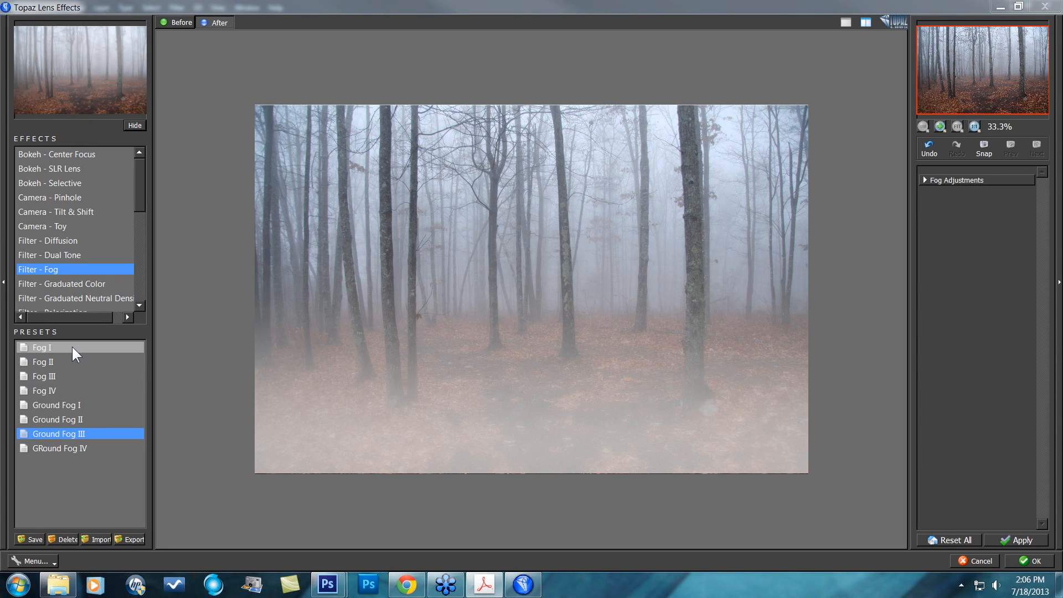
pyautogui.click(351, 497)
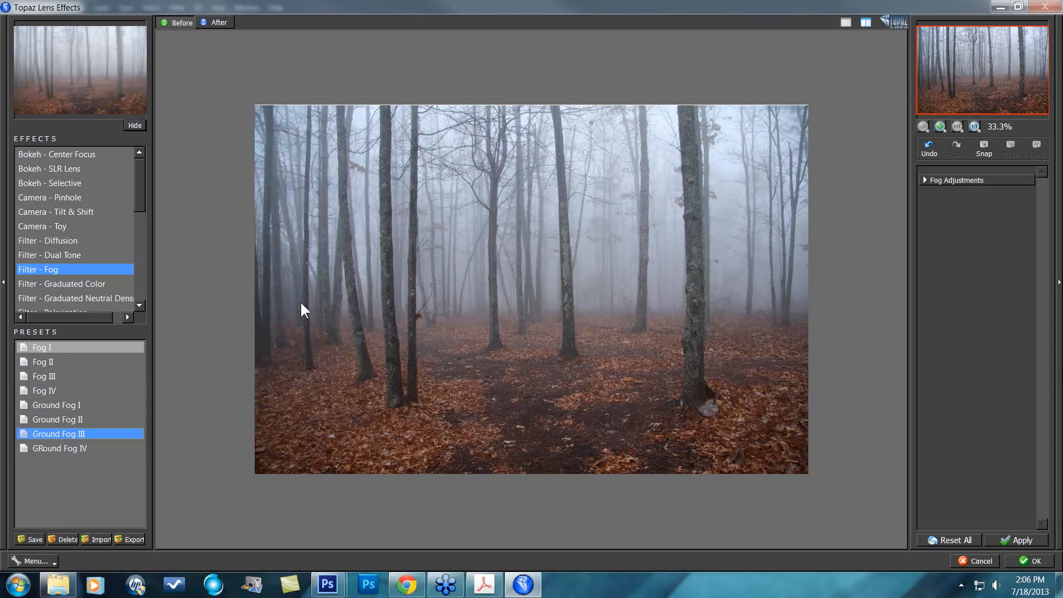
pyautogui.click(221, 340)
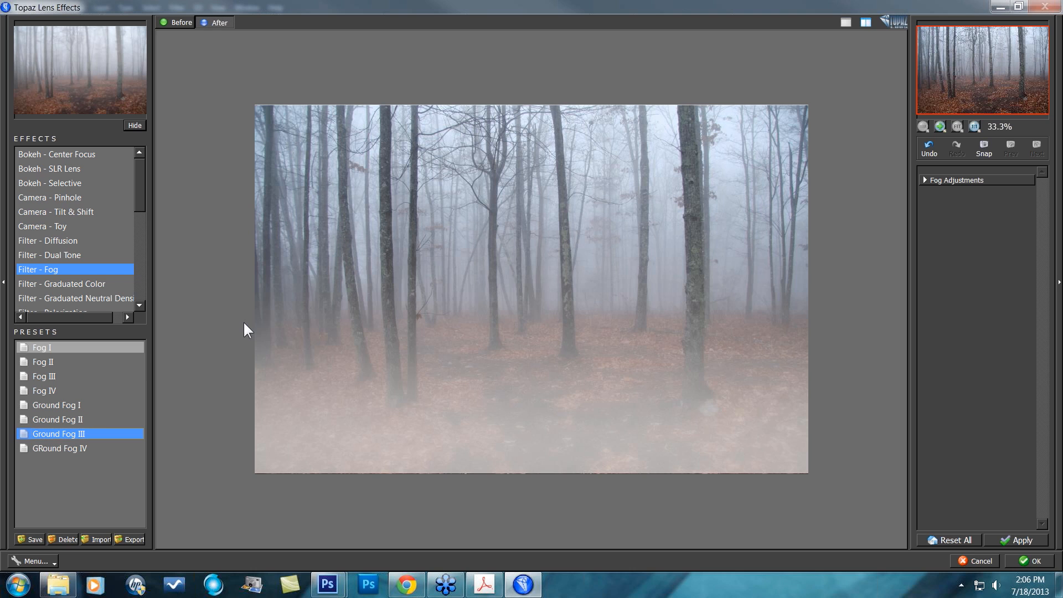
# - Apply the Fog I preset and check it against the original image
pyautogui.click(42, 348)
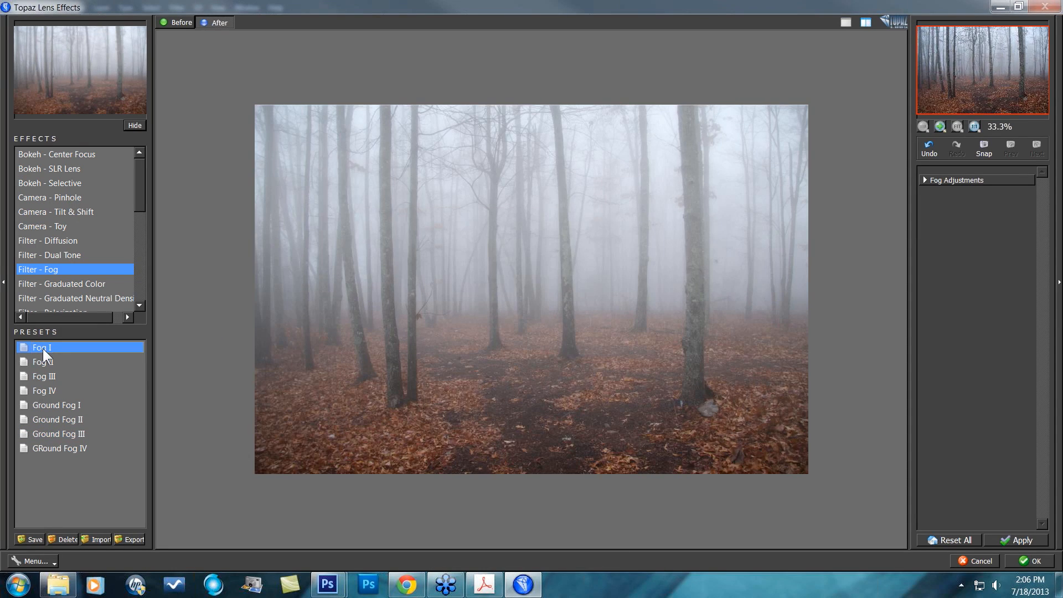
pyautogui.click(278, 431)
pyautogui.moveTo(277, 431); pyautogui.dragTo(319, 441)
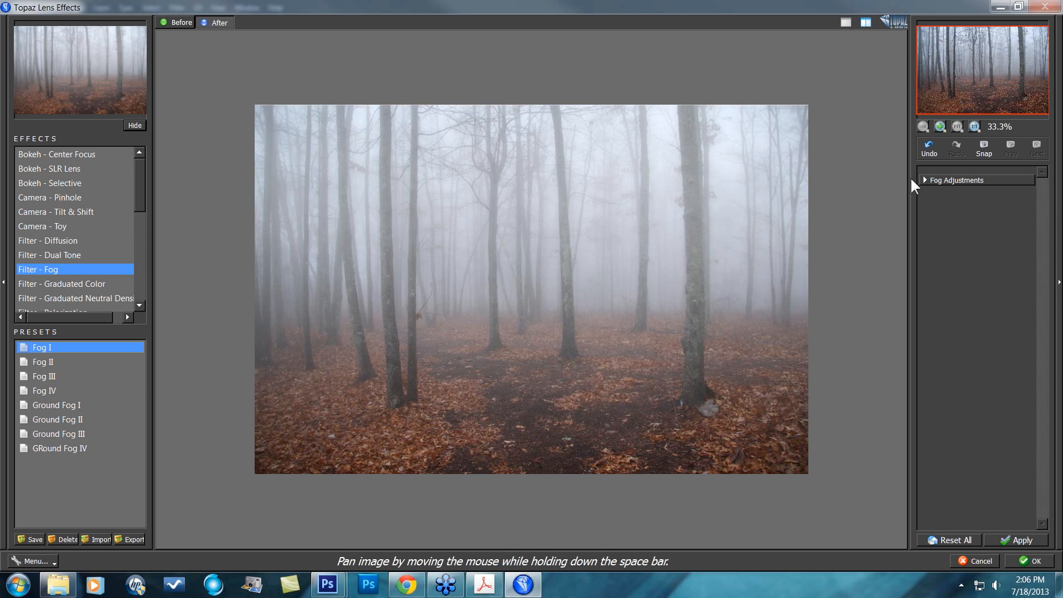
# - In the fog adjustments, set Amount to 0.63 and Region Size to 0.48
pyautogui.click(925, 177)
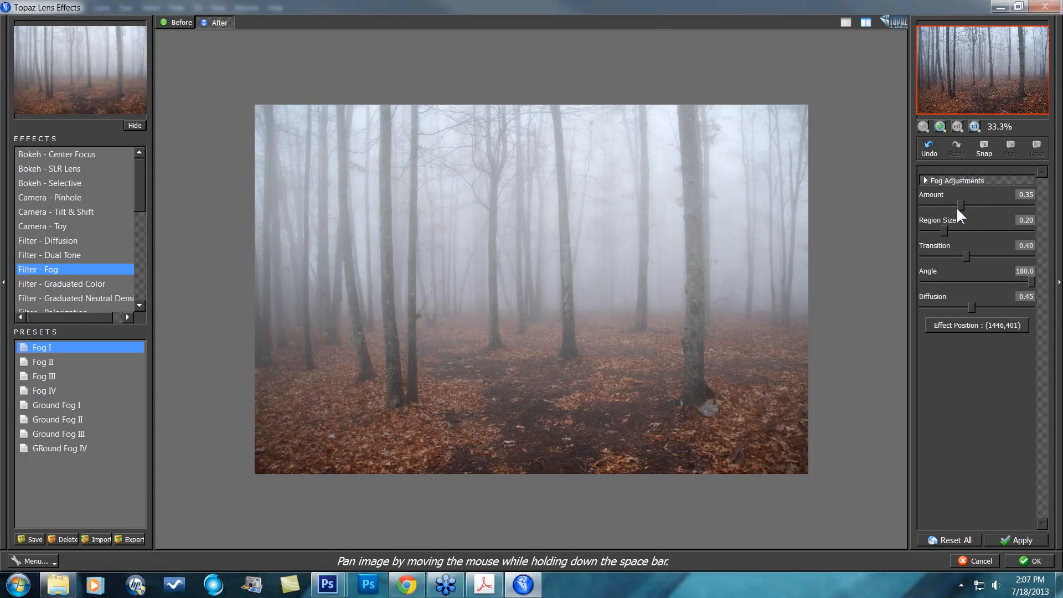
pyautogui.moveTo(961, 204); pyautogui.dragTo(1025, 206)
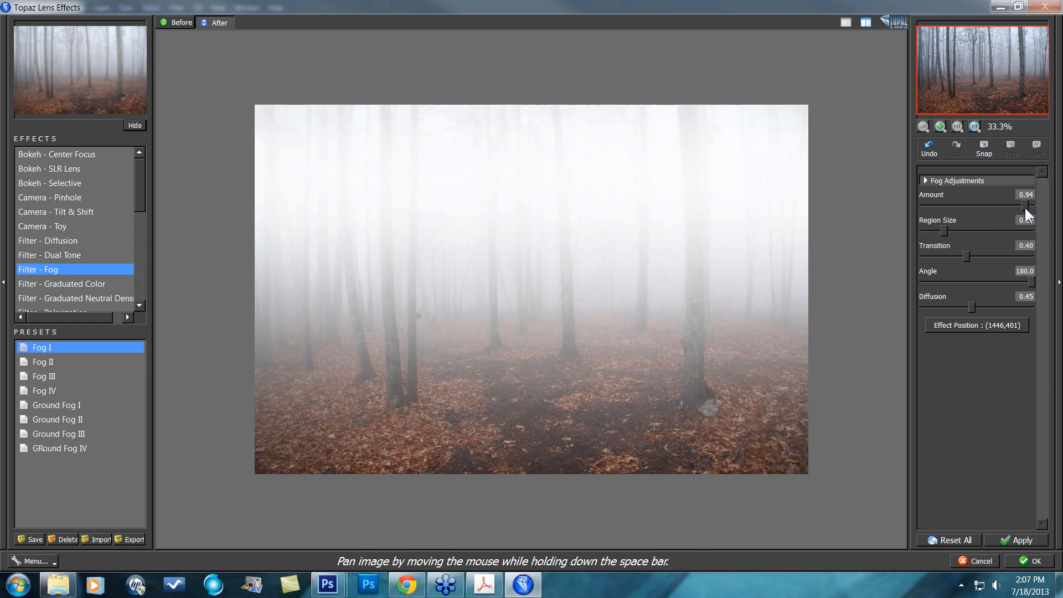
pyautogui.moveTo(1014, 207); pyautogui.dragTo(990, 203)
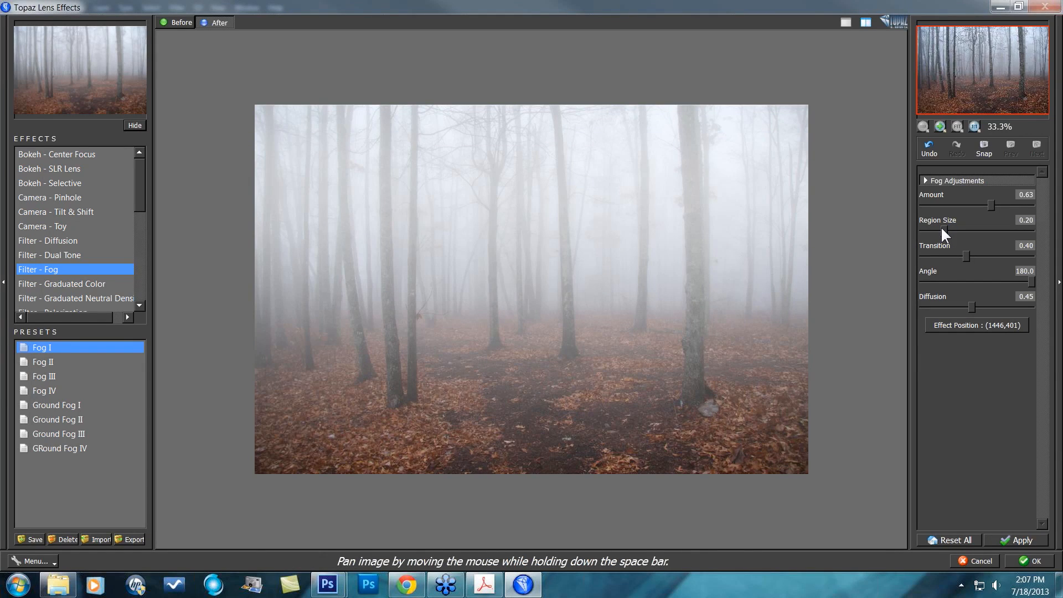
pyautogui.moveTo(944, 231); pyautogui.dragTo(976, 230)
# - Try the fog's effect position on the forest floor, then place it at the image's upper centre, about (1539,117)
pyautogui.click(972, 324)
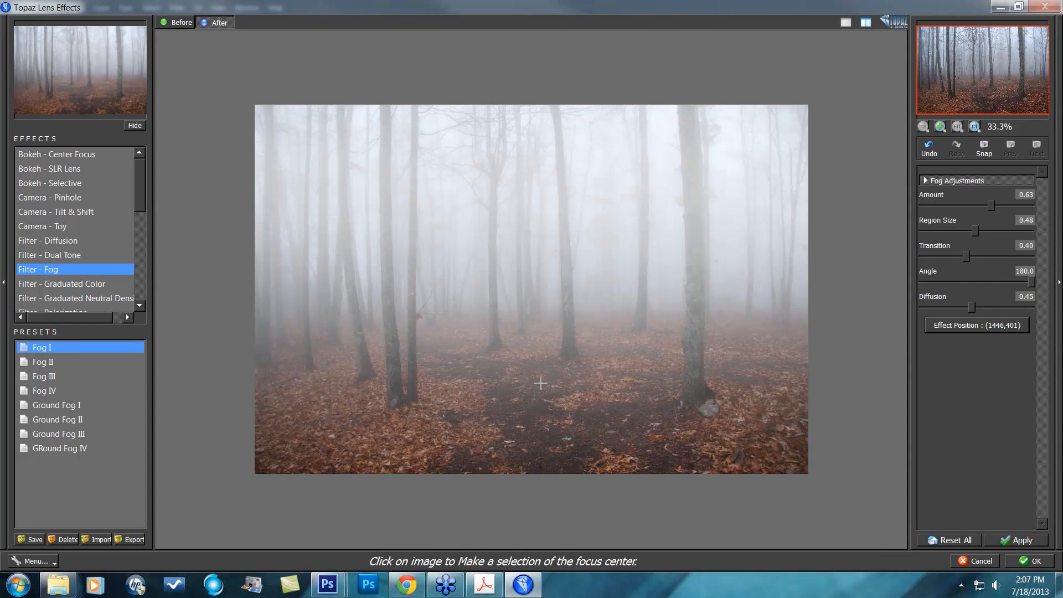
pyautogui.click(542, 399)
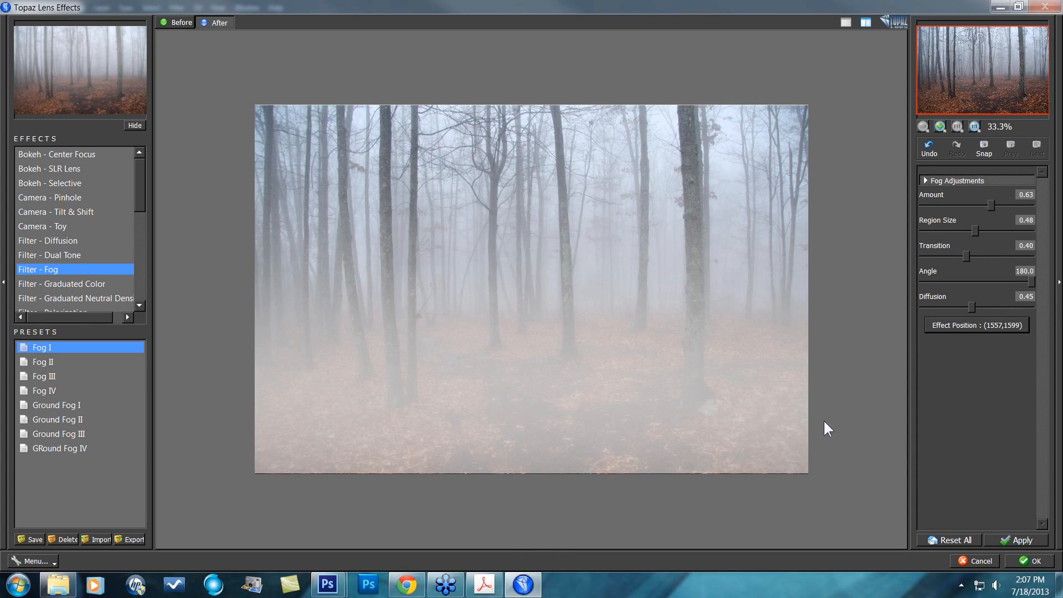
pyautogui.click(978, 327)
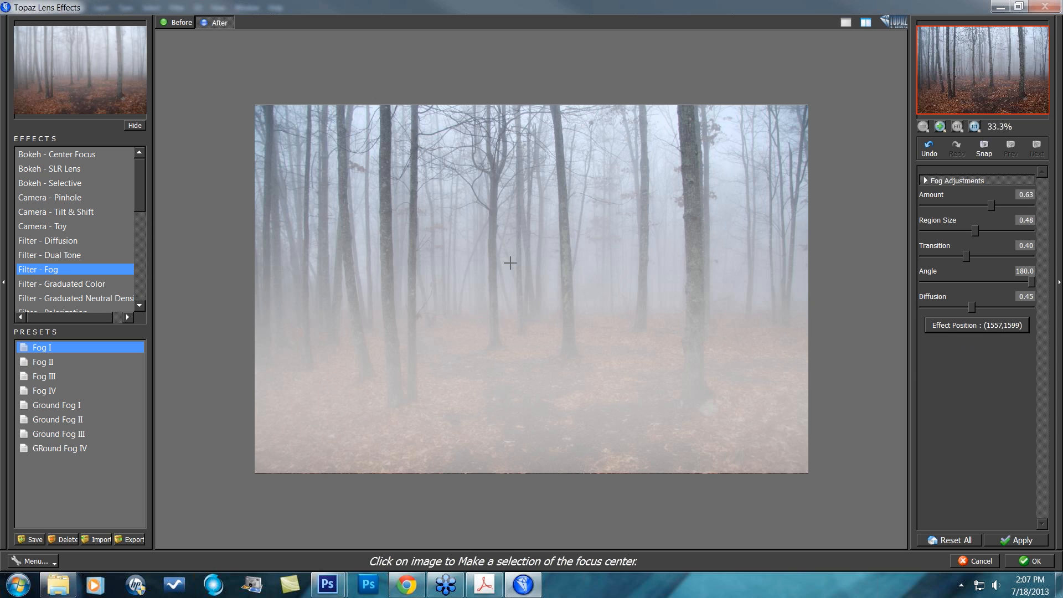
pyautogui.click(539, 126)
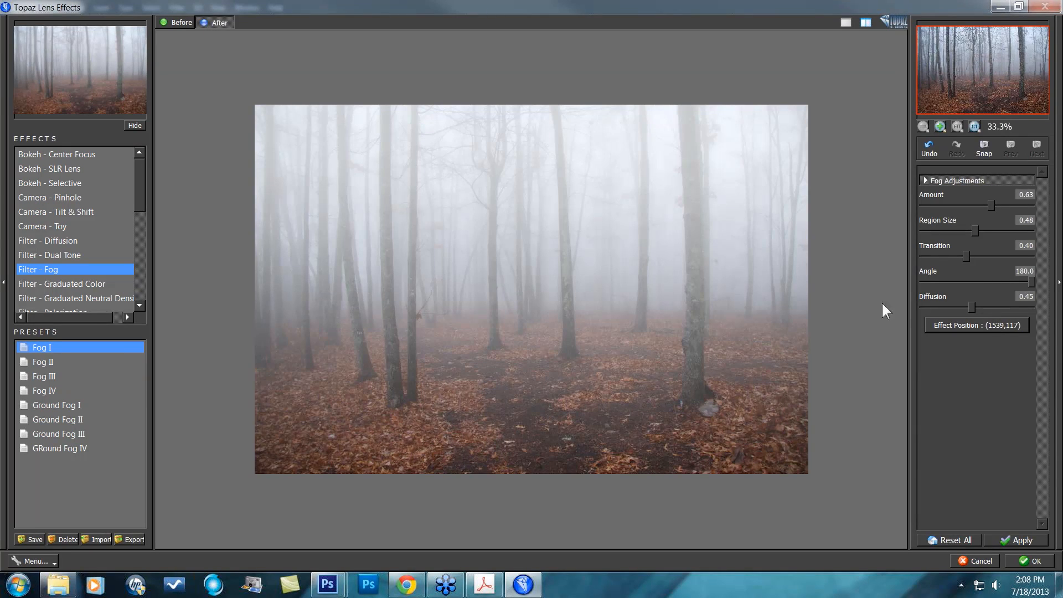
# - Test larger and smaller fog regions, reduce Transition to 0.00, and set Region Size to 0.53
pyautogui.moveTo(974, 229); pyautogui.dragTo(997, 236)
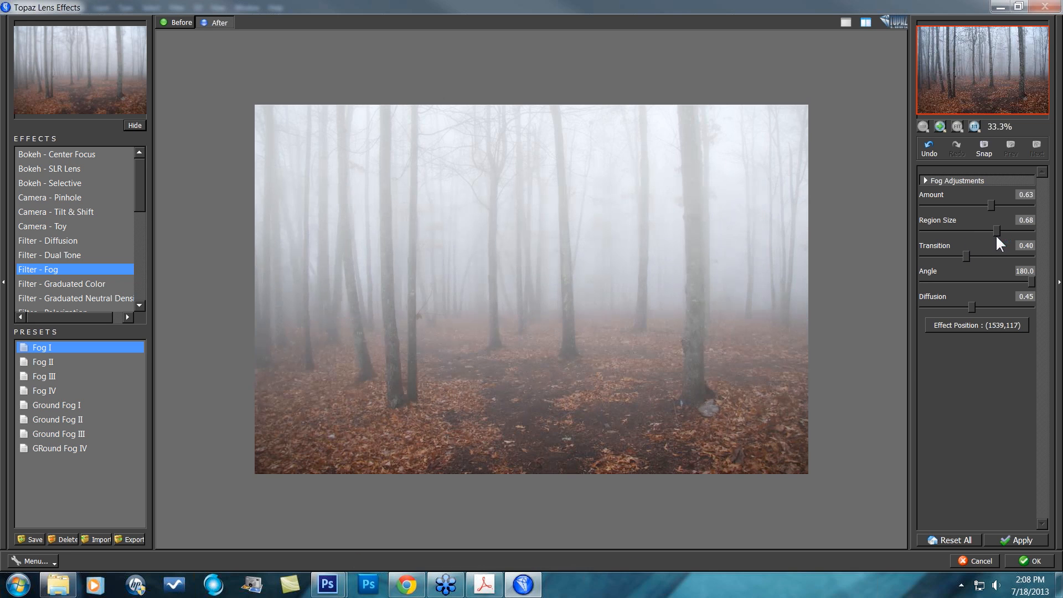
pyautogui.moveTo(1015, 228); pyautogui.dragTo(974, 228)
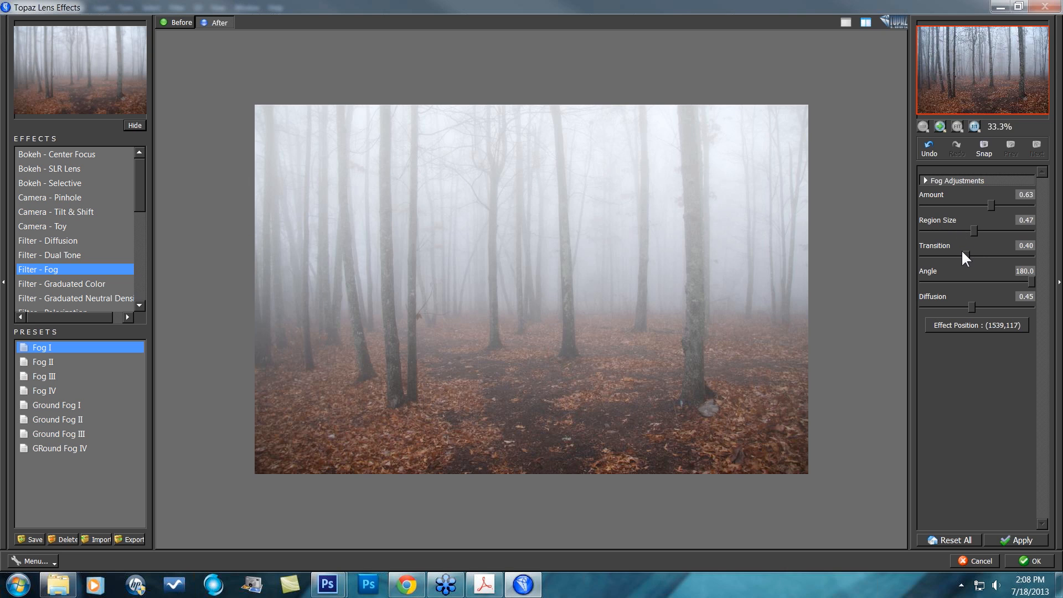
pyautogui.moveTo(966, 258); pyautogui.dragTo(960, 259)
pyautogui.moveTo(922, 252); pyautogui.dragTo(919, 253)
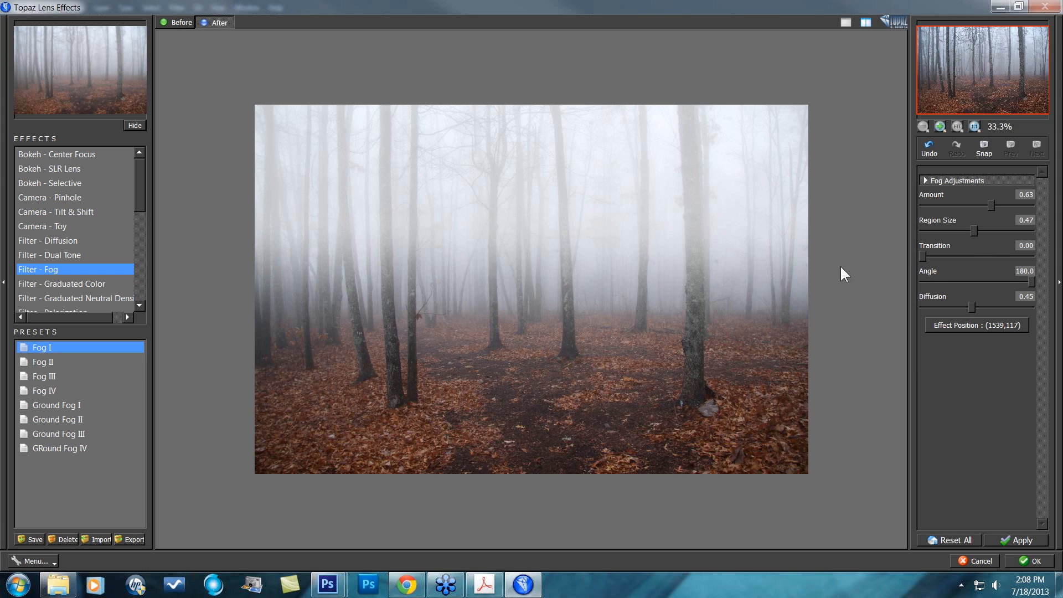
pyautogui.moveTo(973, 230)
pyautogui.mouseDown()
pyautogui.moveTo(1009, 232)
pyautogui.moveTo(970, 229)
pyautogui.moveTo(980, 229)
pyautogui.mouseUp()
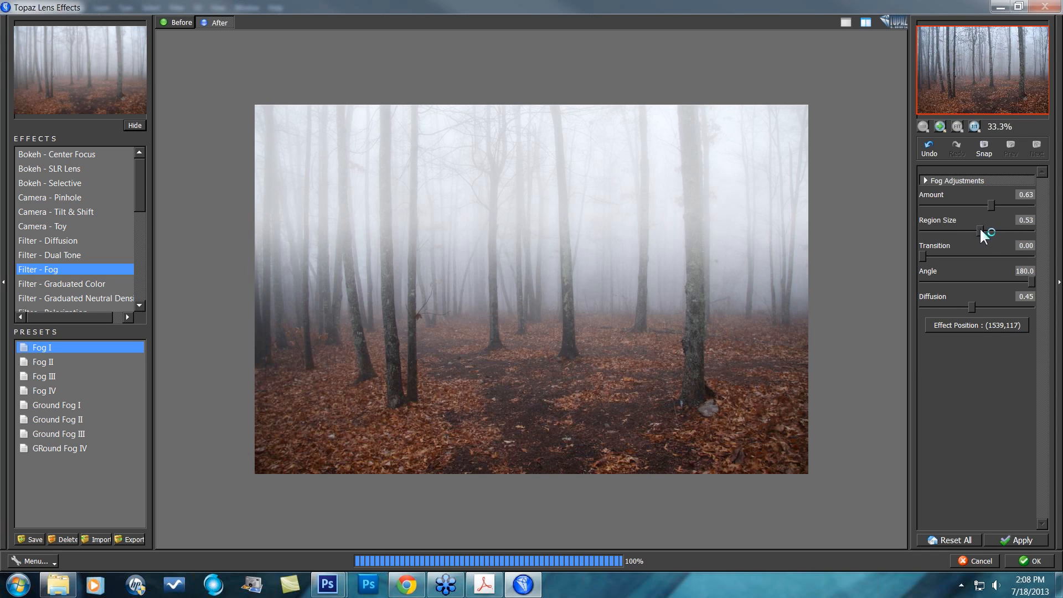
# - Set the fog's Transition to 0.31, try Angle at 135.2, and return the Angle to 180.0
pyautogui.moveTo(922, 255); pyautogui.dragTo(957, 254)
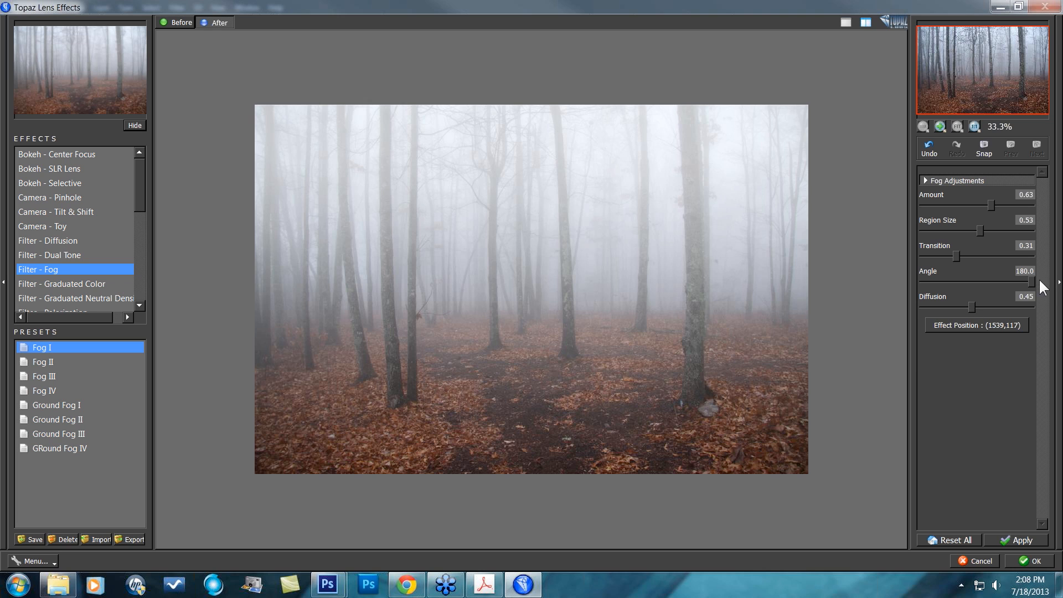
pyautogui.moveTo(981, 282); pyautogui.dragTo(1004, 282)
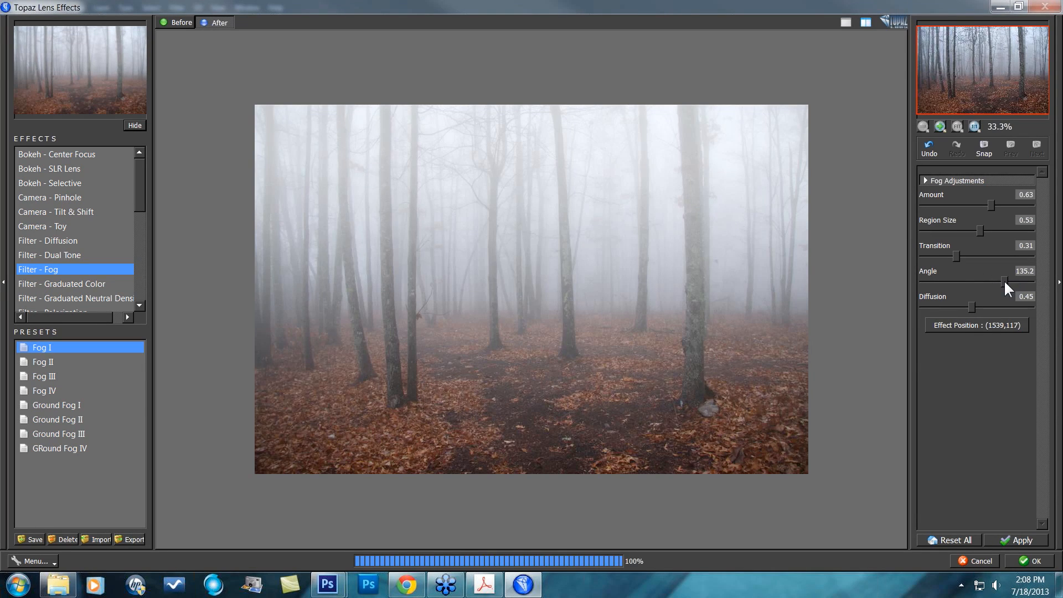
pyautogui.moveTo(978, 281); pyautogui.dragTo(1049, 285)
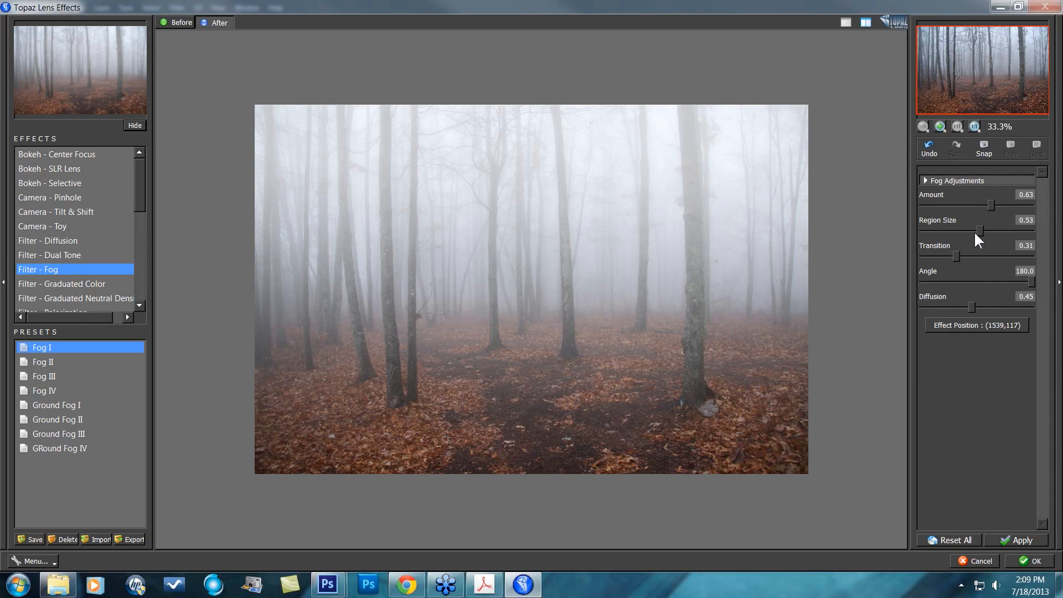
# - At 100% zoom, remove all Diffusion, compare with the original image, and set Diffusion to 0.69
pyautogui.click(975, 127)
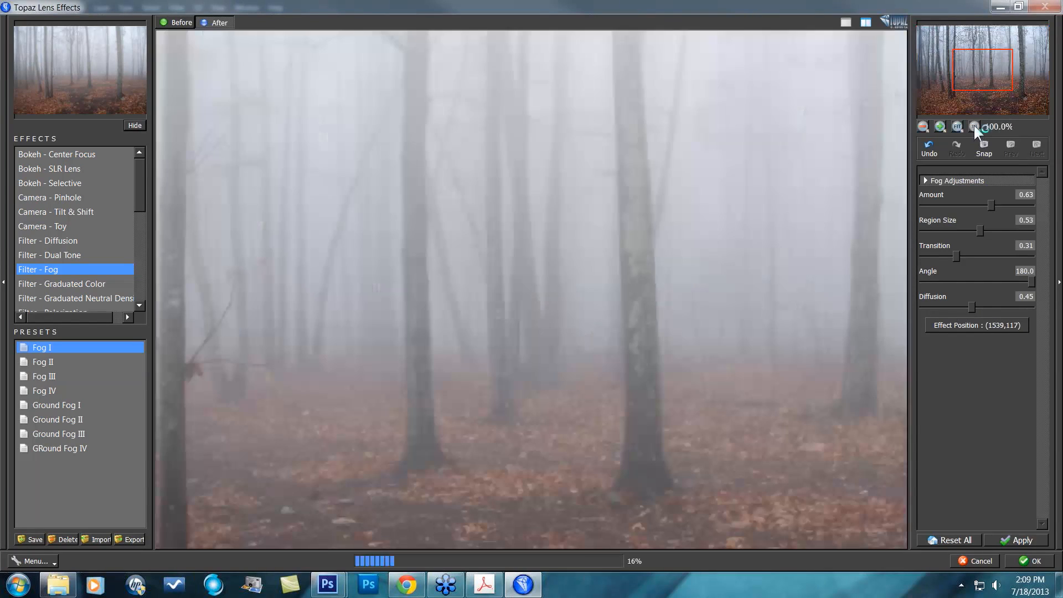
pyautogui.moveTo(972, 308); pyautogui.dragTo(879, 306)
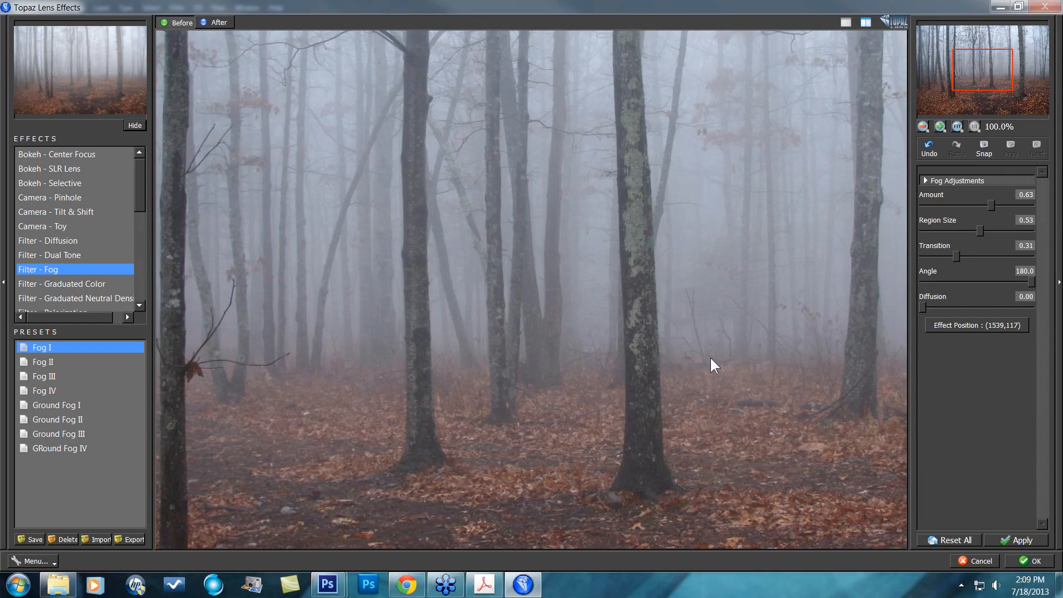
pyautogui.press('space')
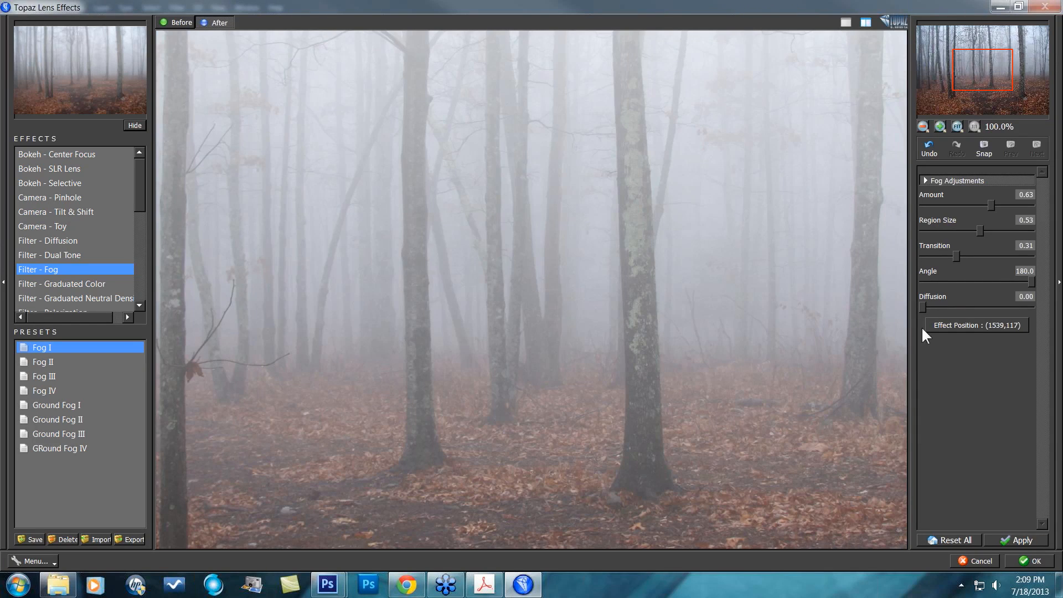
pyautogui.moveTo(922, 307); pyautogui.dragTo(990, 309)
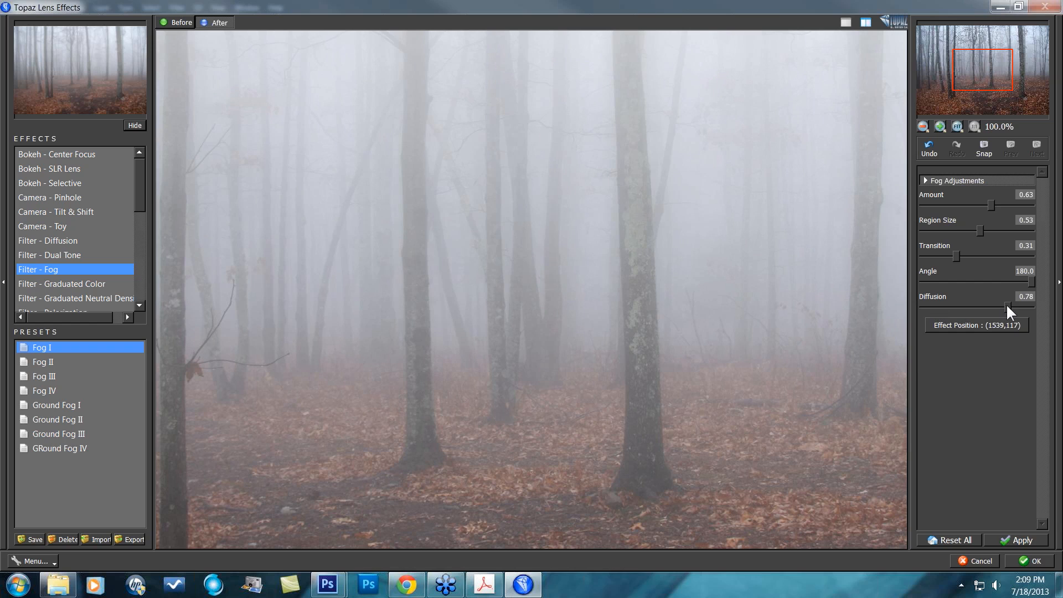
pyautogui.moveTo(1001, 304); pyautogui.dragTo(998, 302)
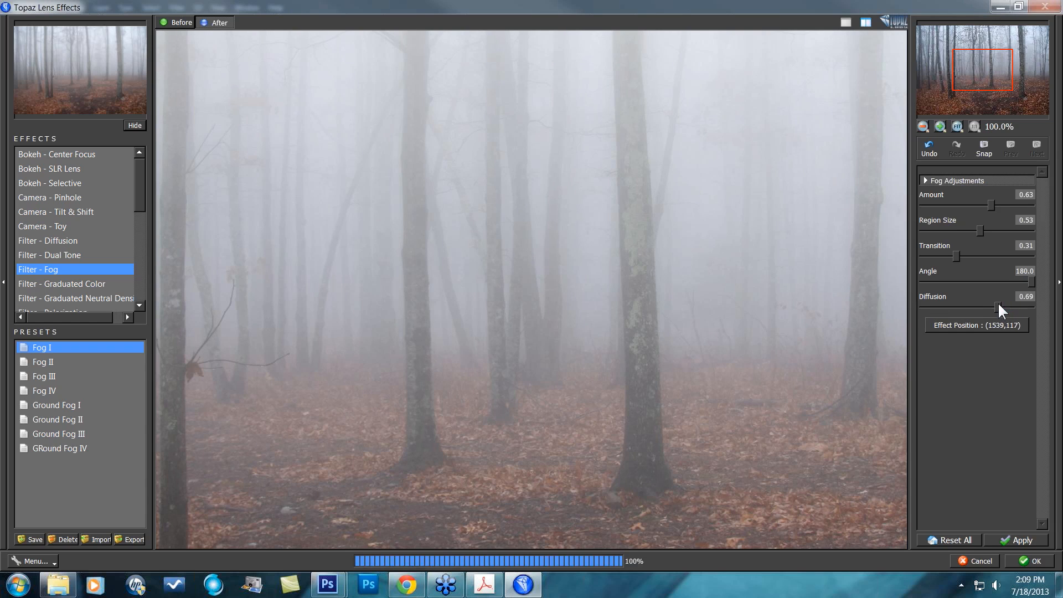
# - Reduce the fog Amount to 0.50 and Diffusion to 0.49, and accept the effect
pyautogui.click(955, 126)
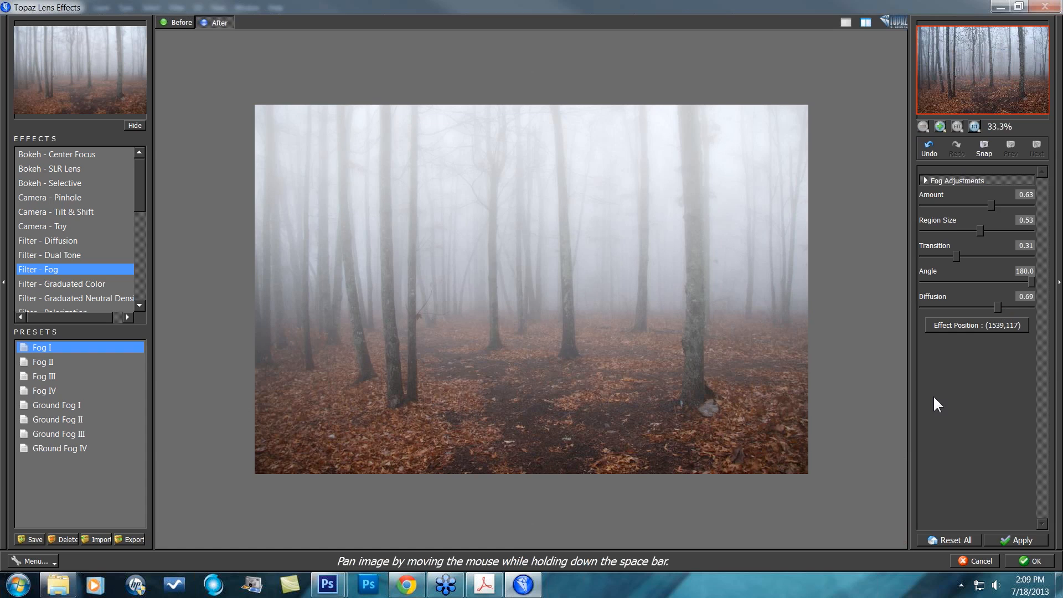
pyautogui.moveTo(990, 205); pyautogui.dragTo(977, 201)
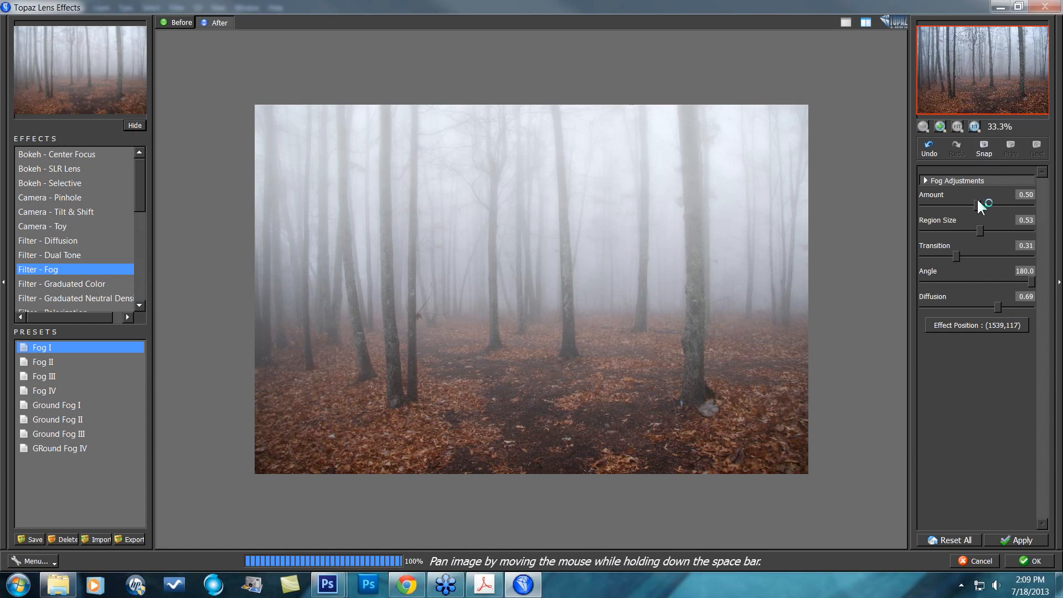
pyautogui.moveTo(990, 308); pyautogui.dragTo(979, 304)
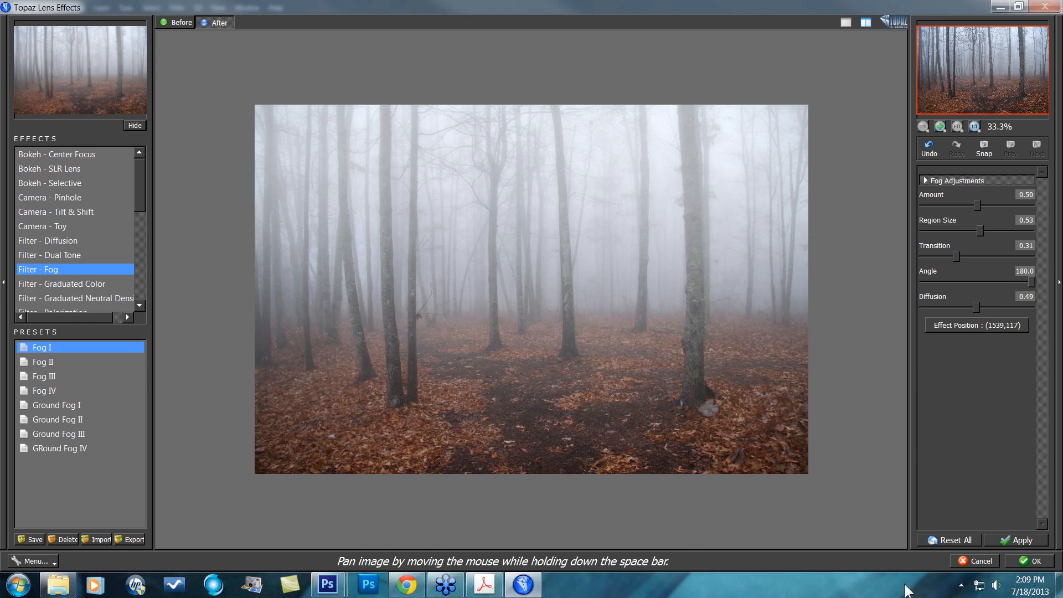
pyautogui.click(1025, 563)
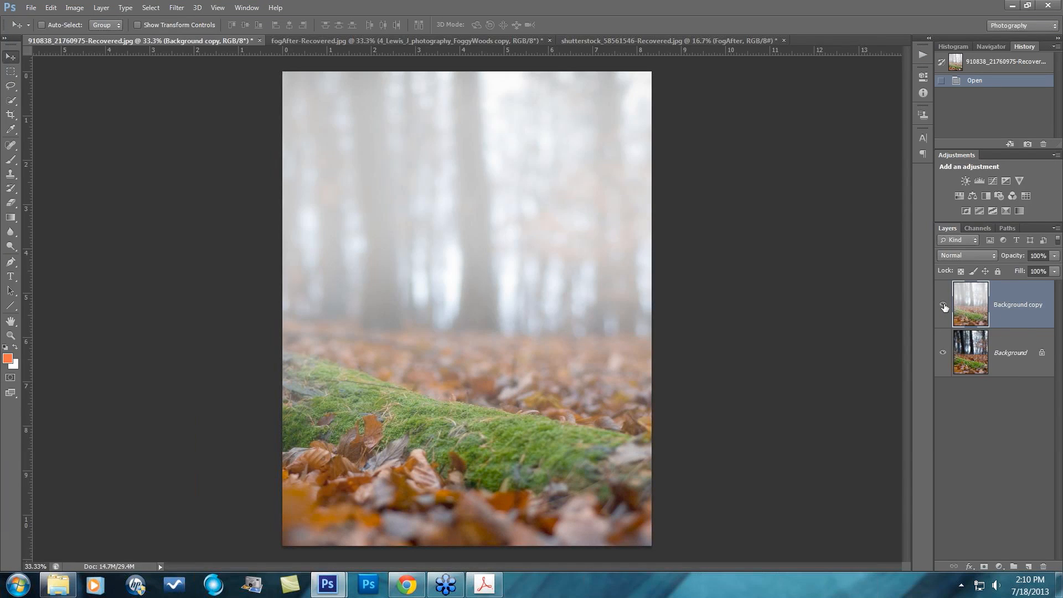
# - In the Photoshop document with the mossy log, hide the Background copy layer and duplicate the Background layer
pyautogui.click(943, 304)
pyautogui.click(1018, 363)
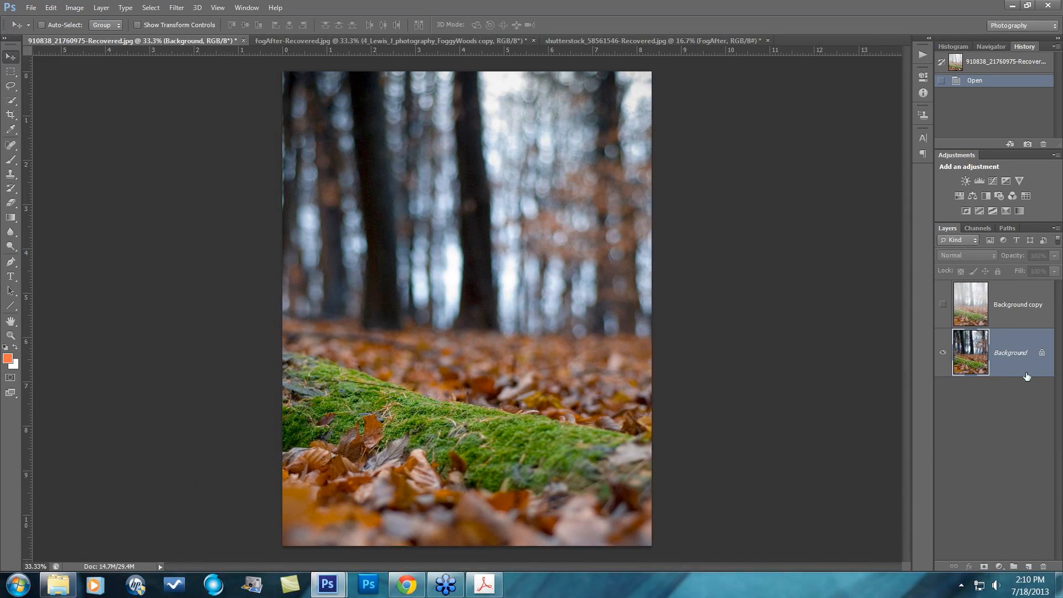
pyautogui.moveTo(1028, 363); pyautogui.dragTo(1028, 566)
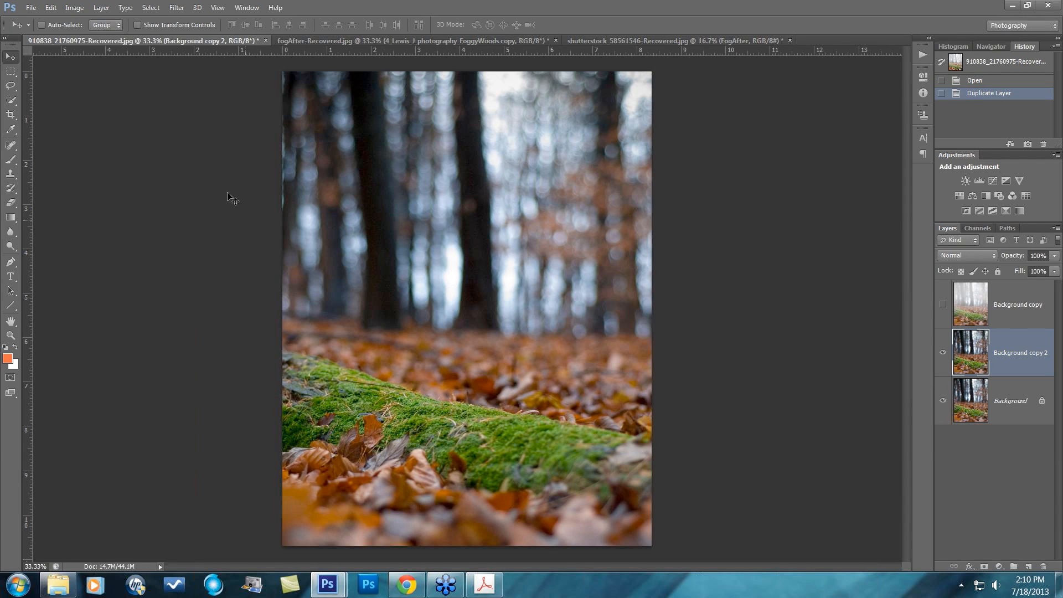
# - Open the duplicated layer in Topaz Lens Effects and apply the Fog I preset of the Fog filter
pyautogui.click(175, 8)
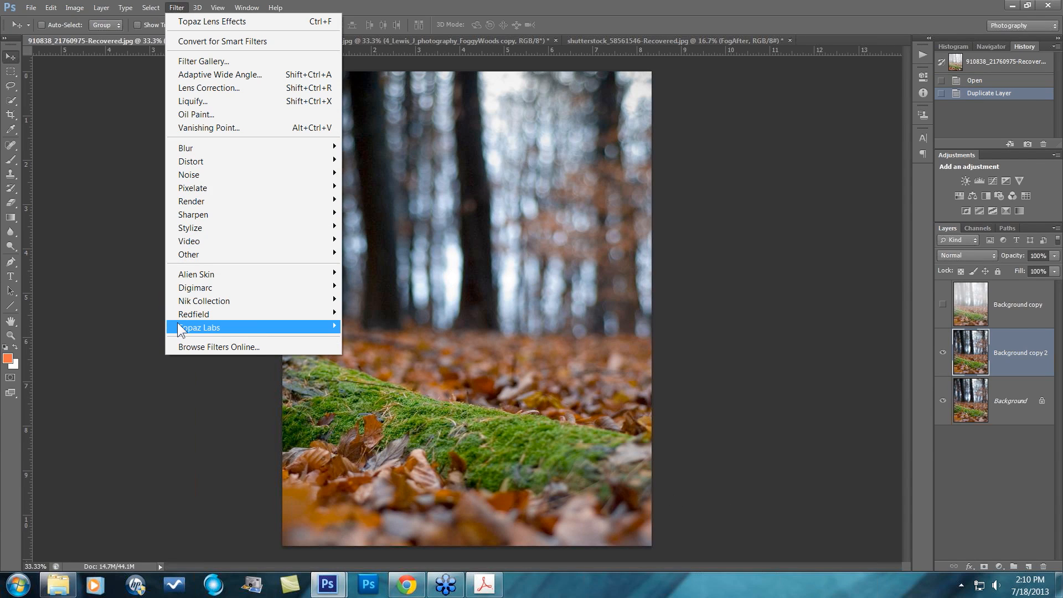
pyautogui.moveTo(177, 324)
pyautogui.click(390, 468)
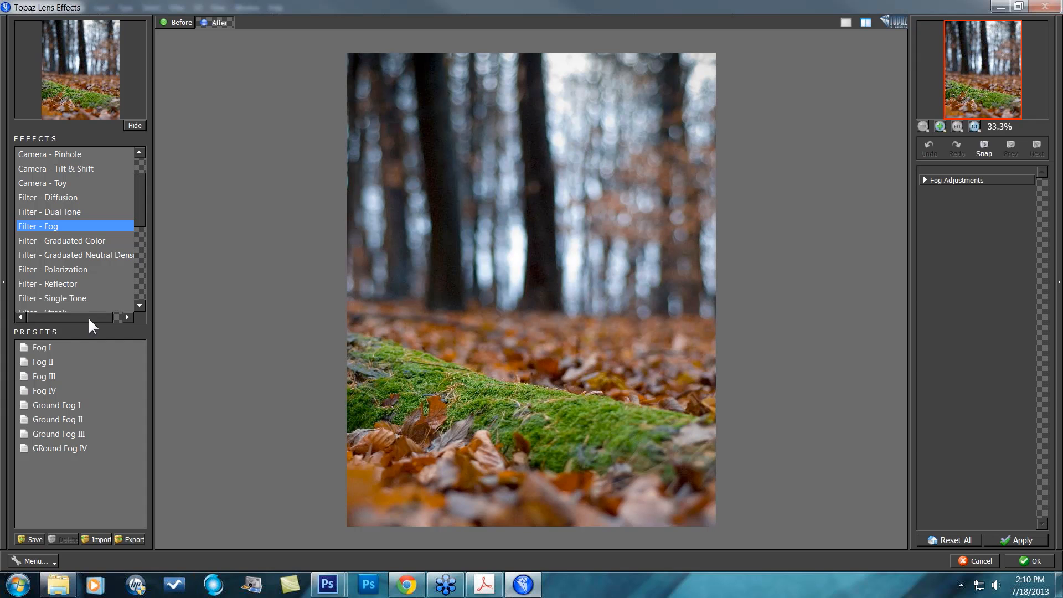
pyautogui.click(42, 348)
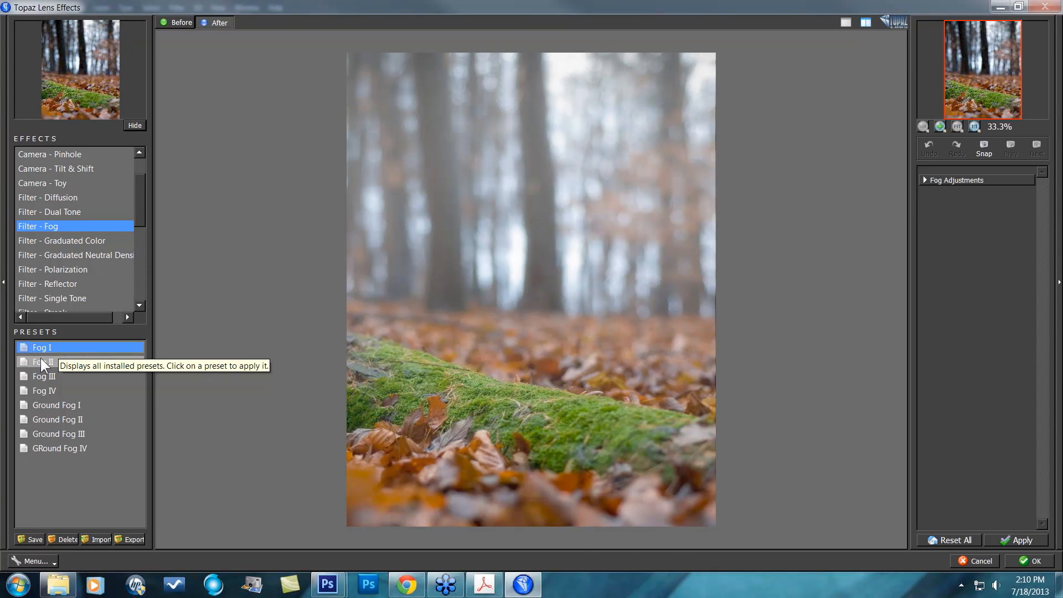
pyautogui.click(41, 359)
pyautogui.click(45, 346)
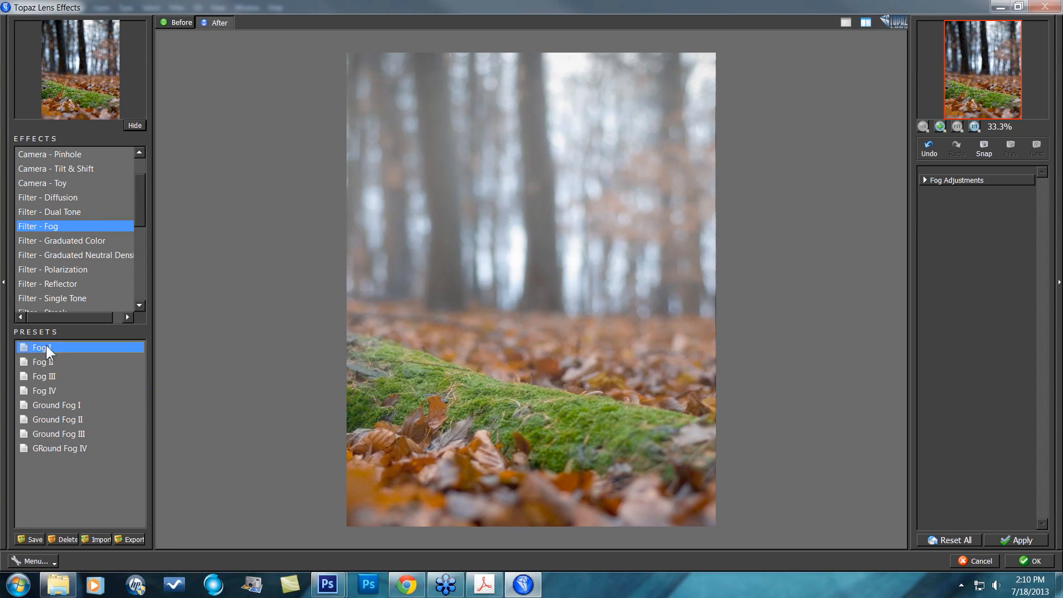
# - In the fog adjustments, set Amount to 0.71, Transition to 0.08, and Region Size to 0.61
pyautogui.click(925, 179)
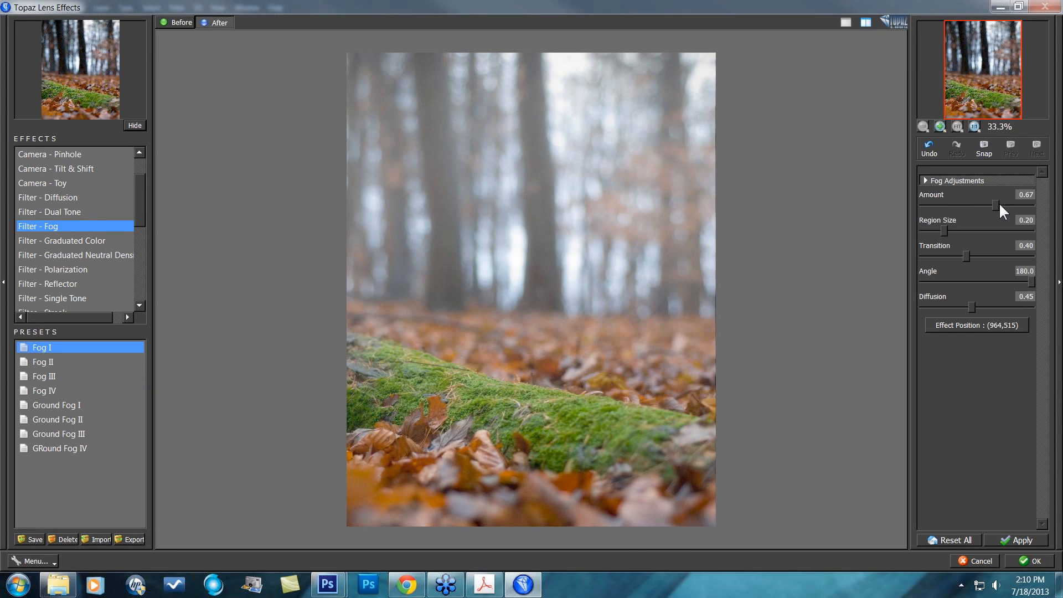
pyautogui.click(1000, 205)
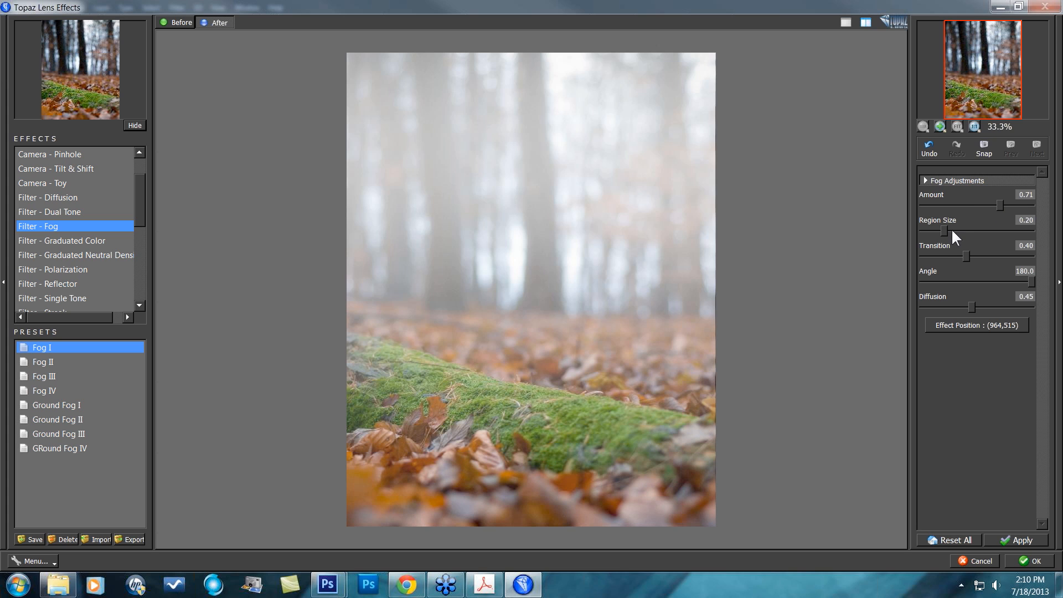
pyautogui.moveTo(975, 234); pyautogui.dragTo(1000, 237)
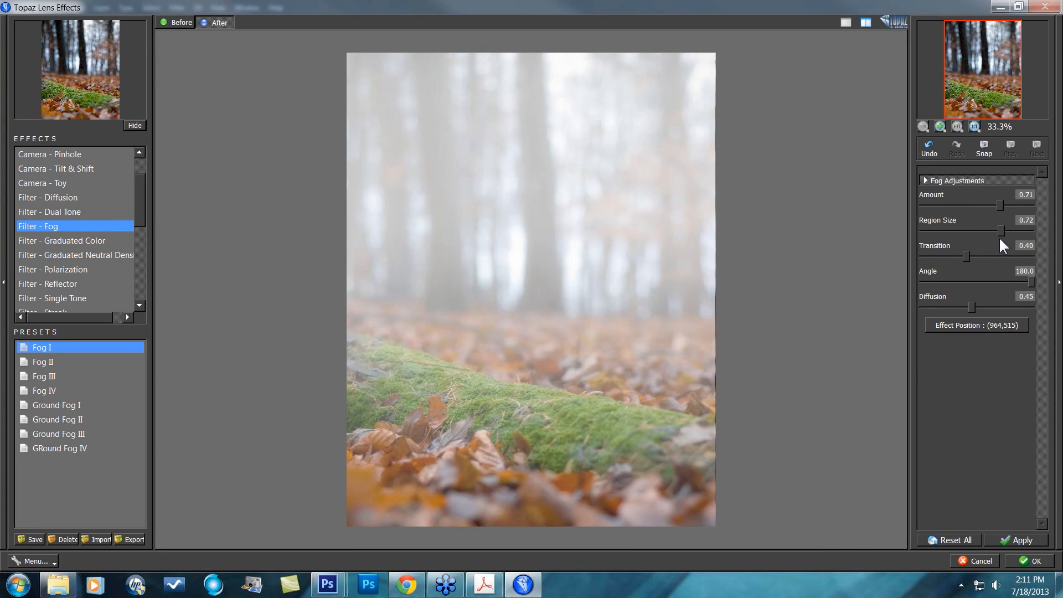
pyautogui.moveTo(969, 253); pyautogui.dragTo(928, 254)
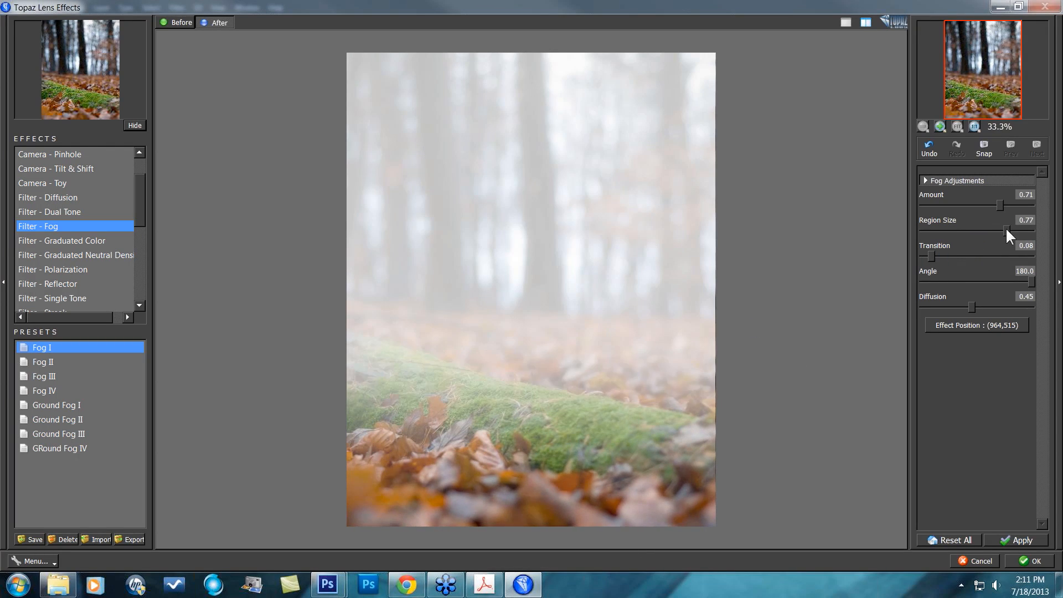
pyautogui.moveTo(1006, 230); pyautogui.dragTo(989, 231)
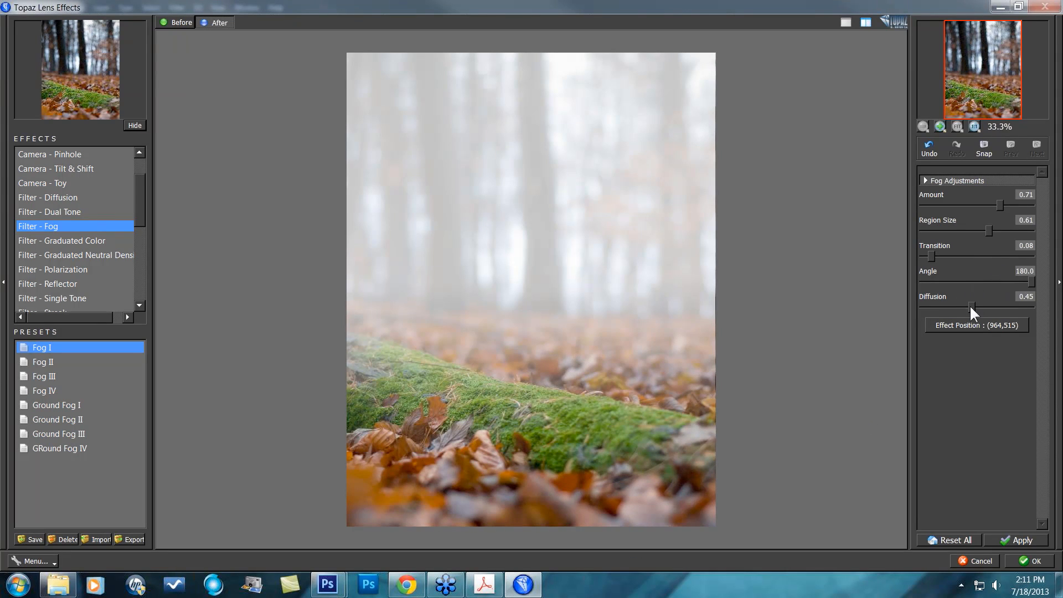
# - Fine-tune the fog to Diffusion 0.47, Amount 0.65, and Region Size 0.59, and apply it as a base for more effects
pyautogui.moveTo(972, 308); pyautogui.dragTo(971, 300)
pyautogui.moveTo(996, 203); pyautogui.dragTo(986, 227)
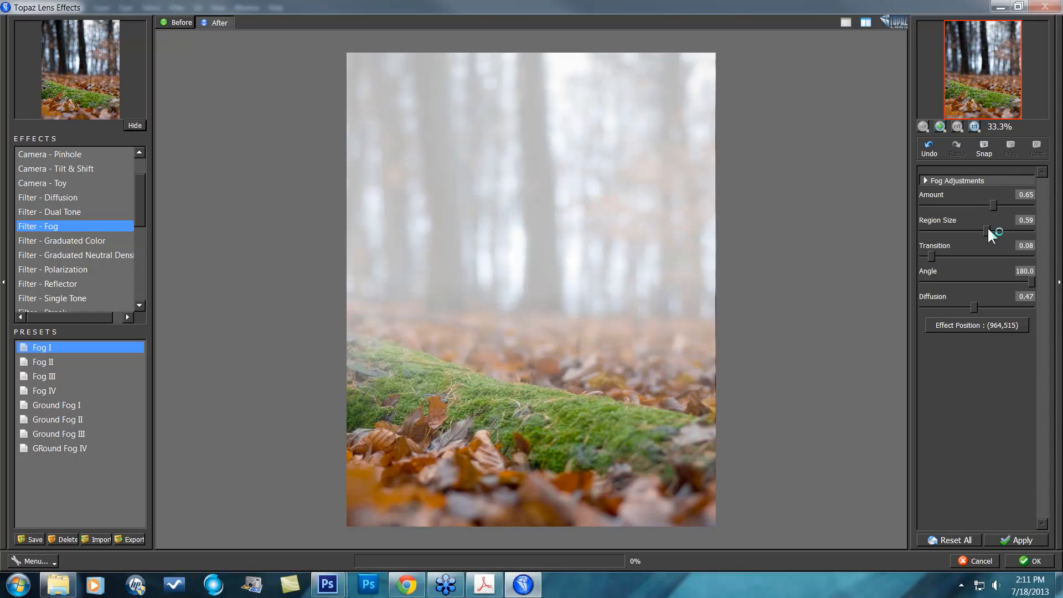
pyautogui.click(888, 229)
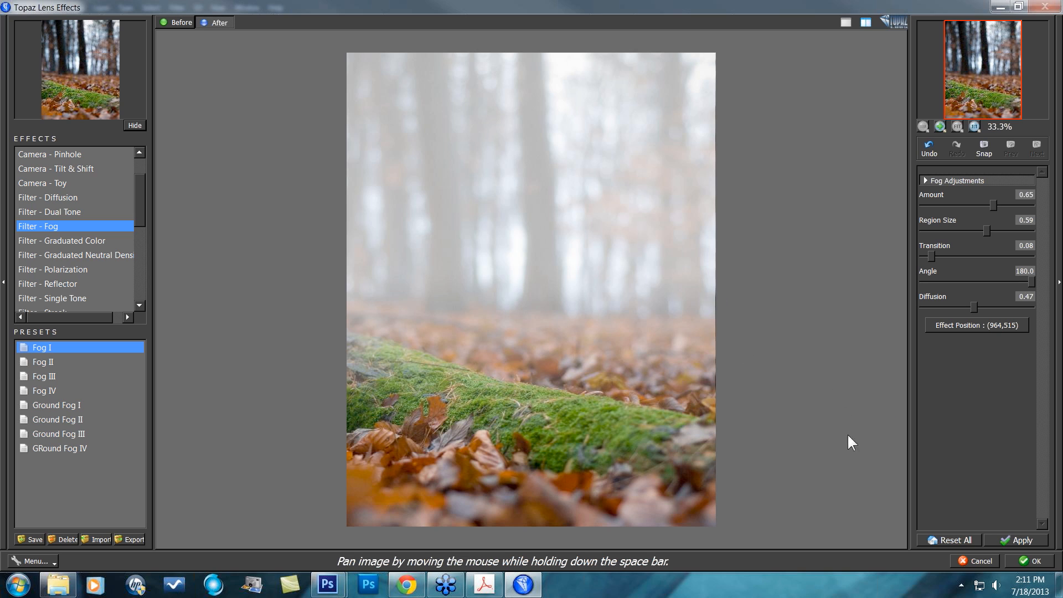
pyautogui.click(1022, 538)
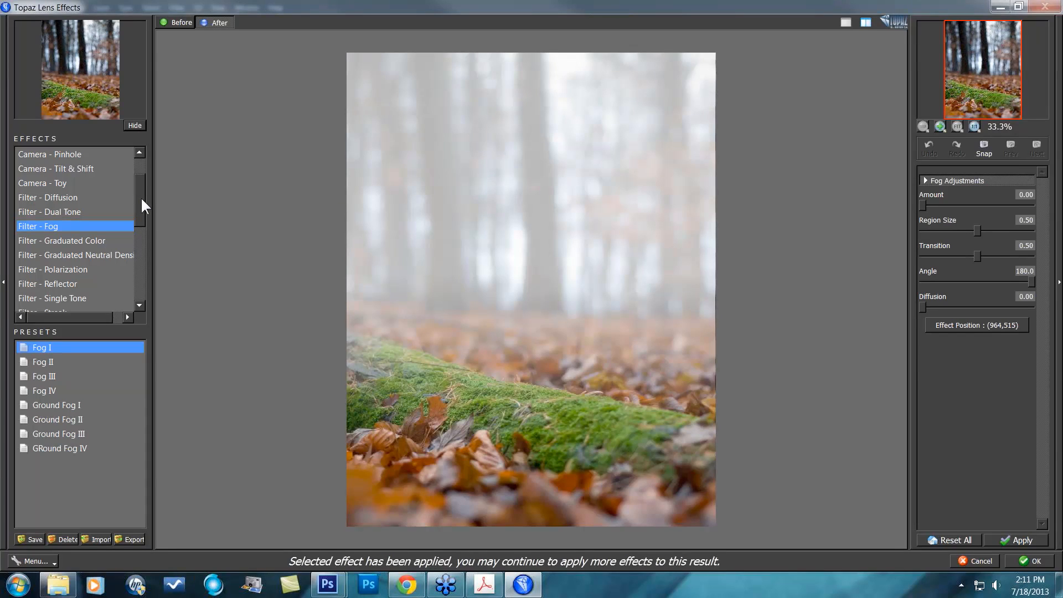
# - Add the Warmth filter over the applied fog using the Warm I preset
pyautogui.moveTo(142, 198); pyautogui.dragTo(142, 224)
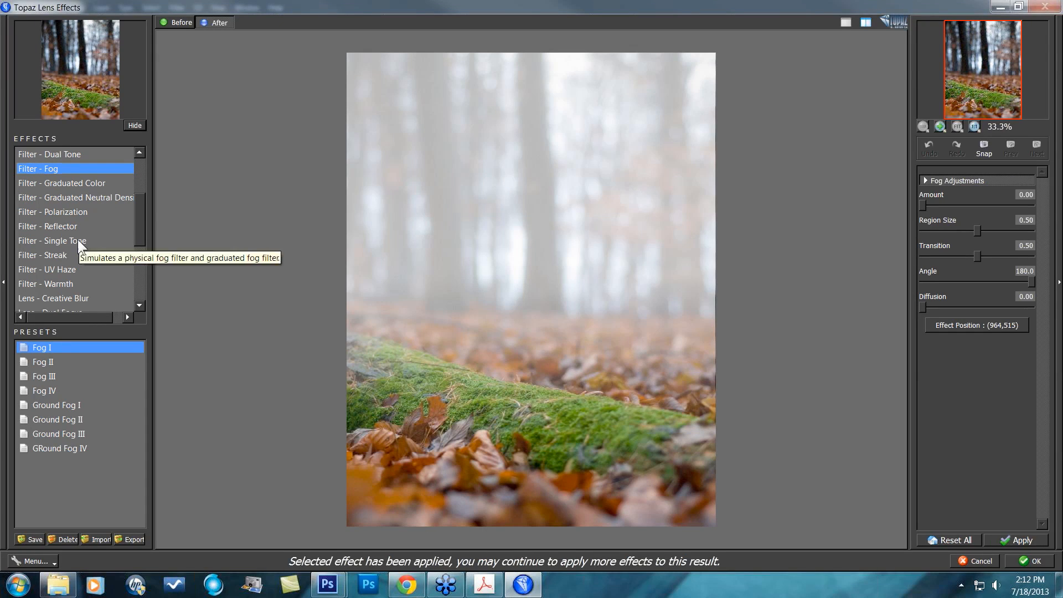
pyautogui.click(65, 283)
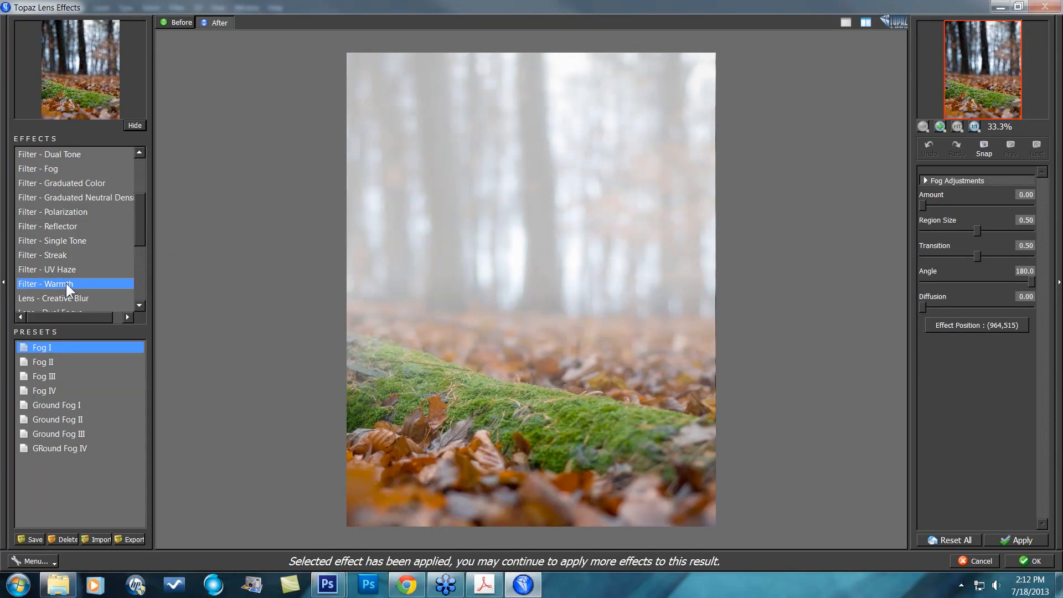
pyautogui.click(53, 420)
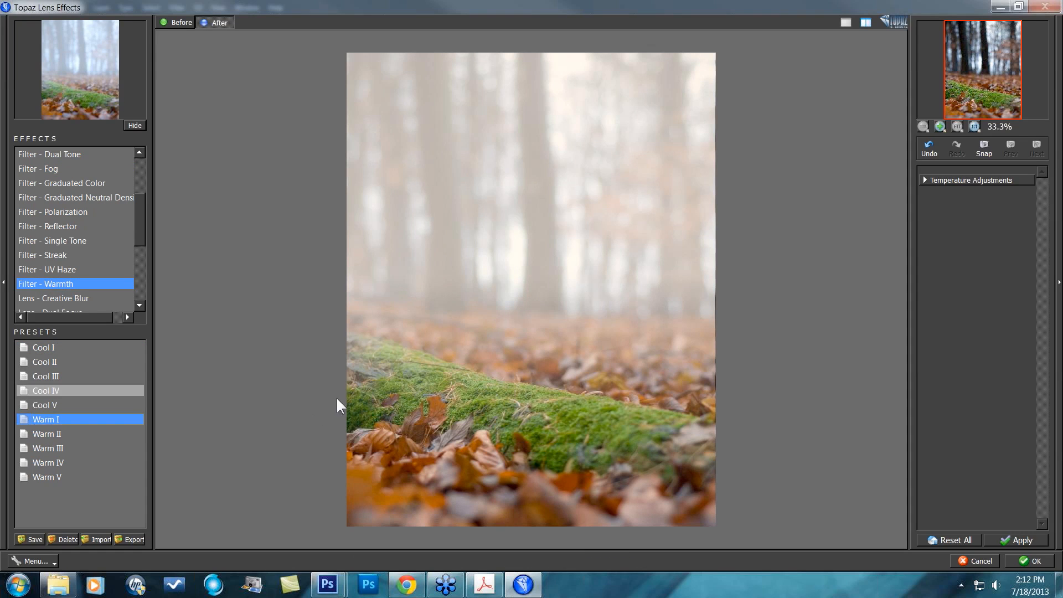
pyautogui.click(345, 383)
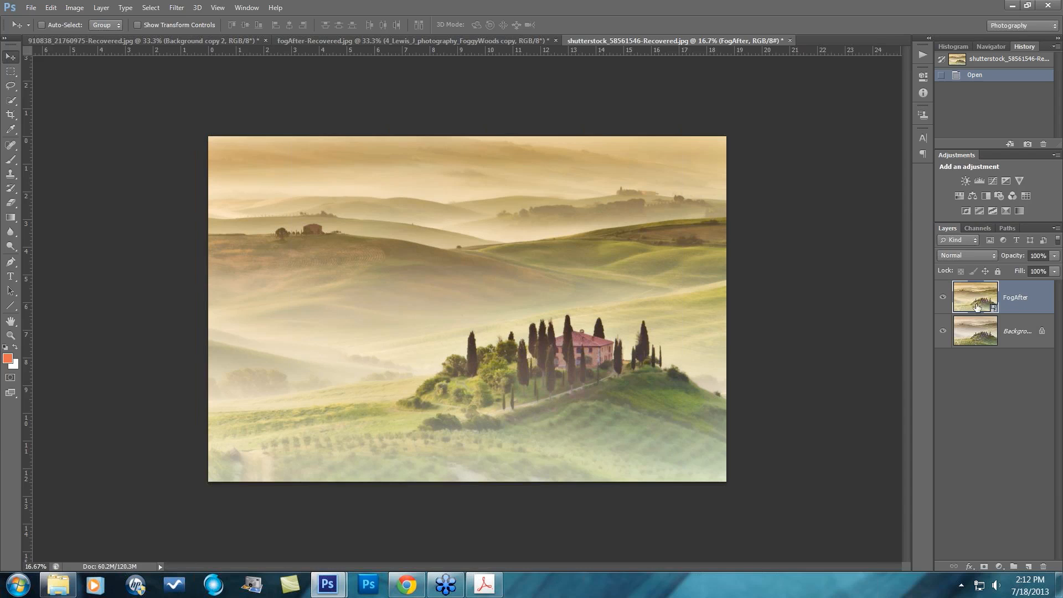
# - In the Photoshop document with the hilltop villa, hide the FogAfter layer and duplicate the Background layer
pyautogui.click(942, 297)
pyautogui.click(1022, 339)
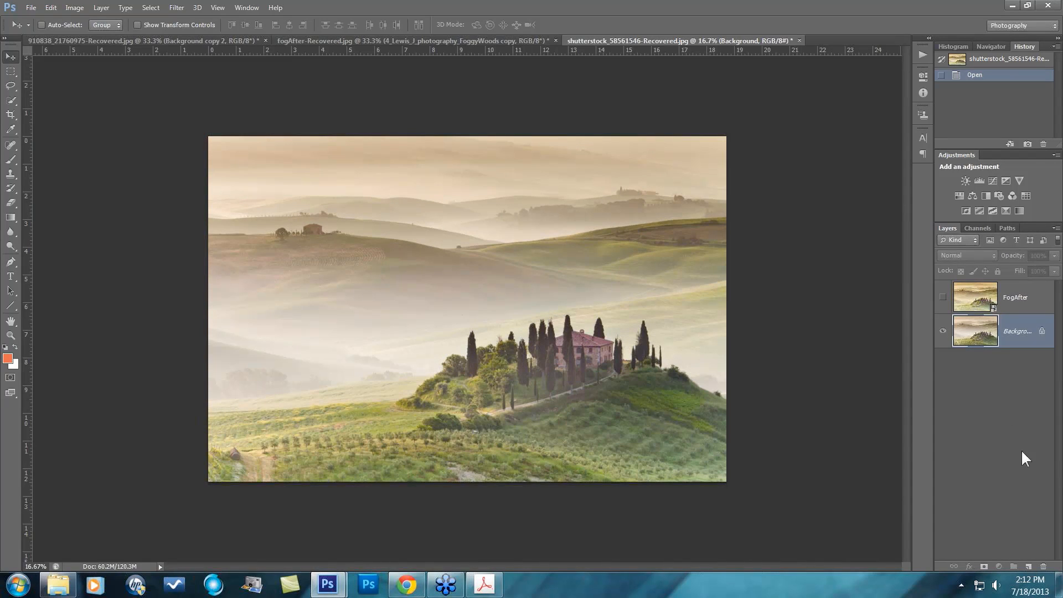
pyautogui.moveTo(1014, 342); pyautogui.dragTo(1028, 567)
# - Open the duplicated background layer in Topaz Lens Effects and preview the Fog filter's Fog I preset against the original
pyautogui.click(176, 8)
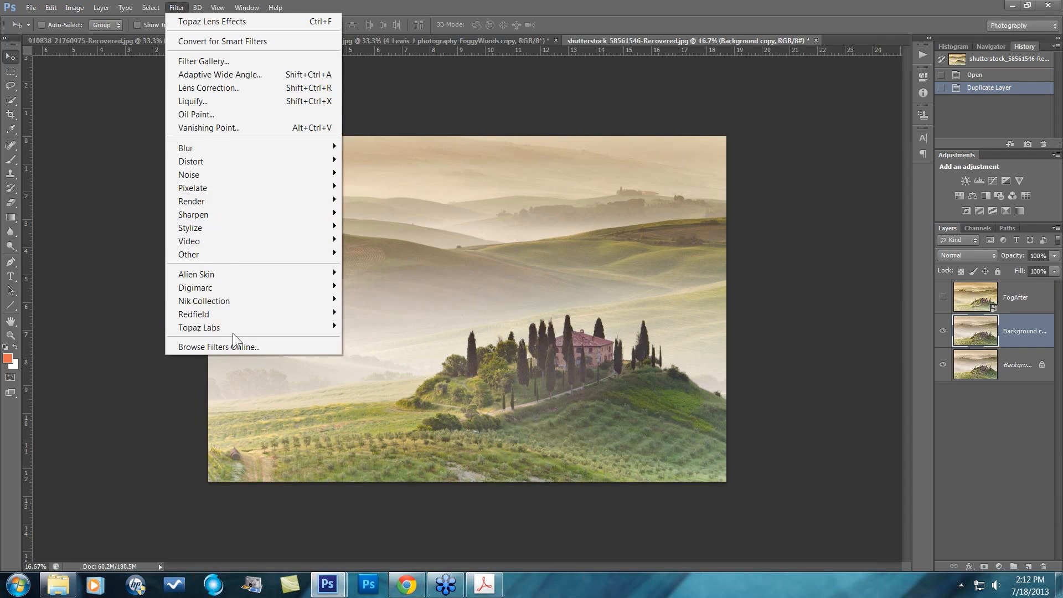
pyautogui.moveTo(316, 331)
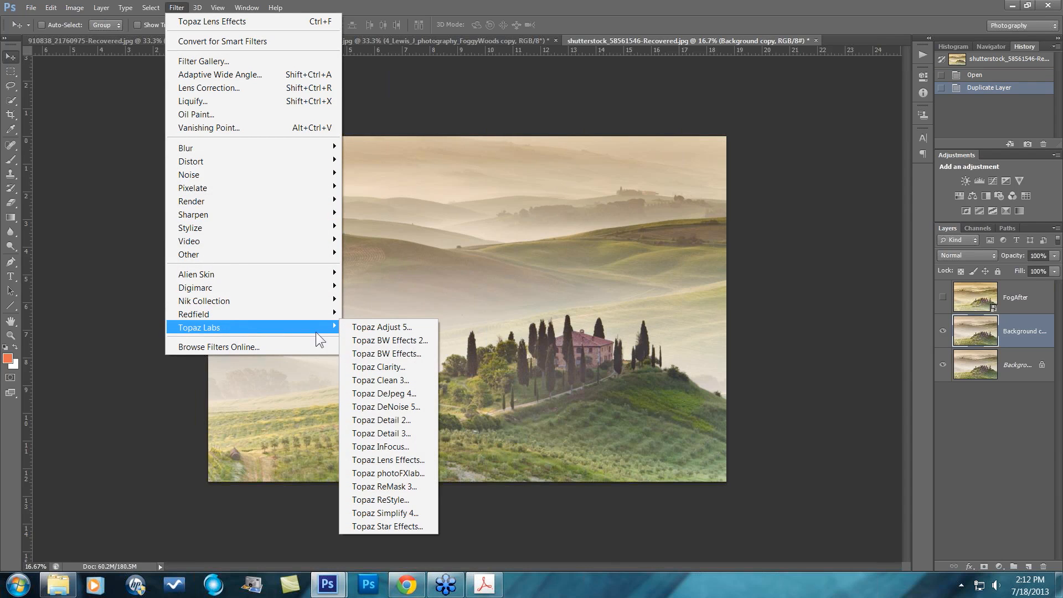
pyautogui.click(397, 459)
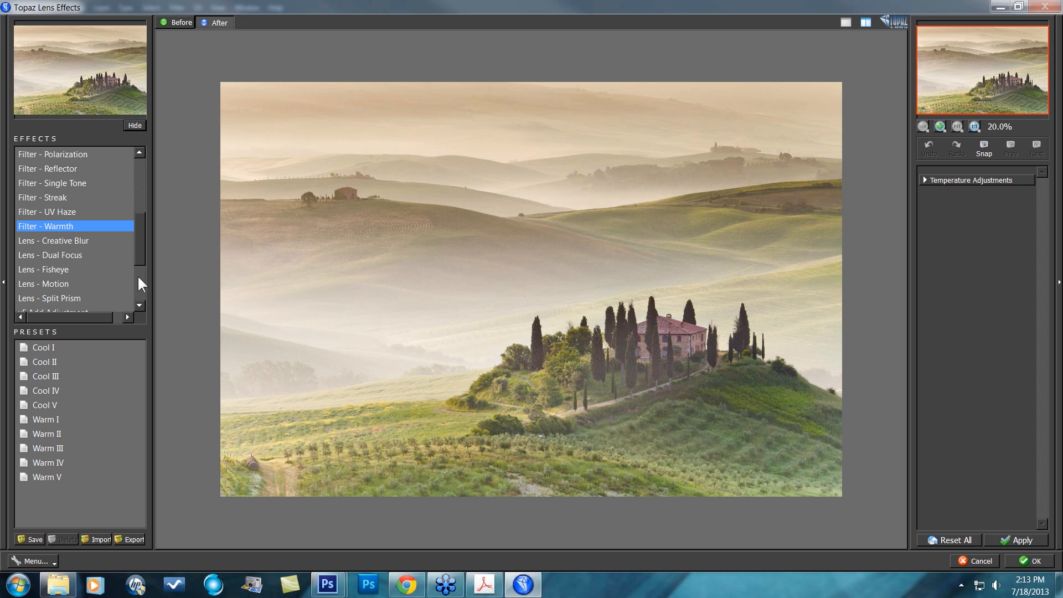
pyautogui.moveTo(138, 221); pyautogui.dragTo(139, 196)
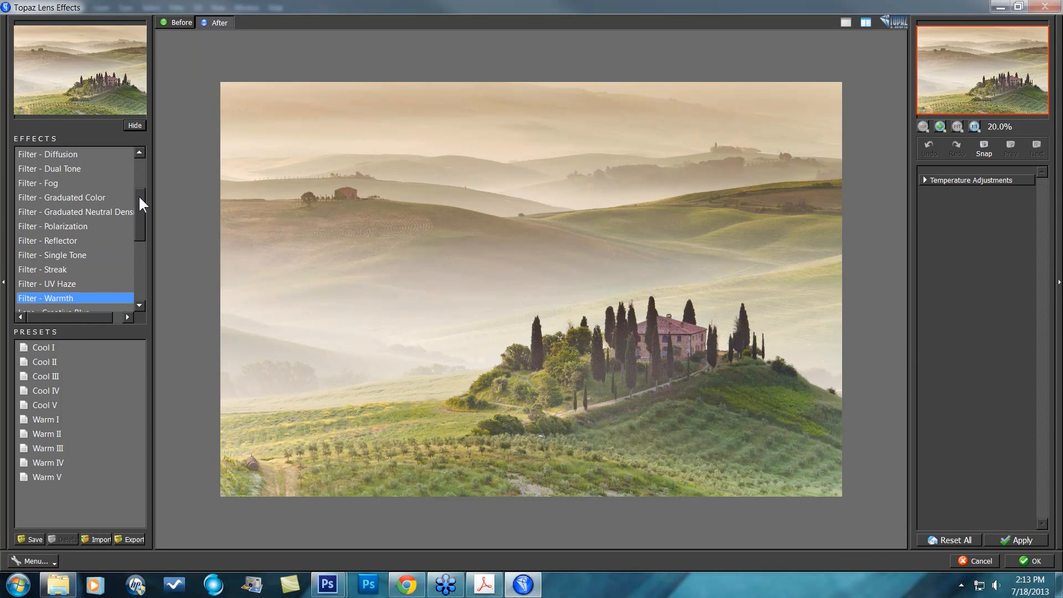
pyautogui.click(72, 184)
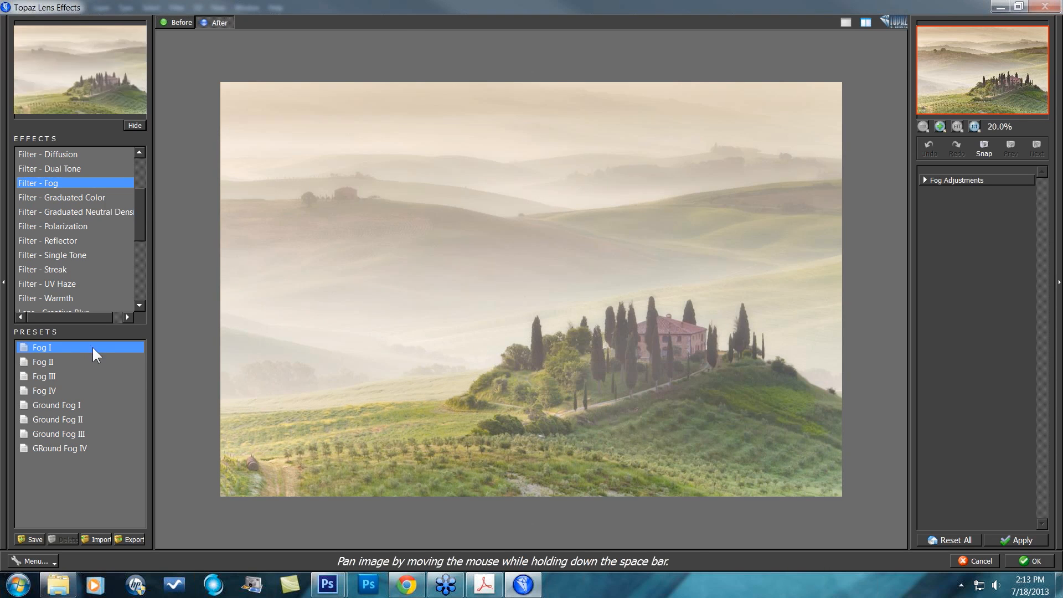
pyautogui.click(53, 347)
pyautogui.click(807, 231)
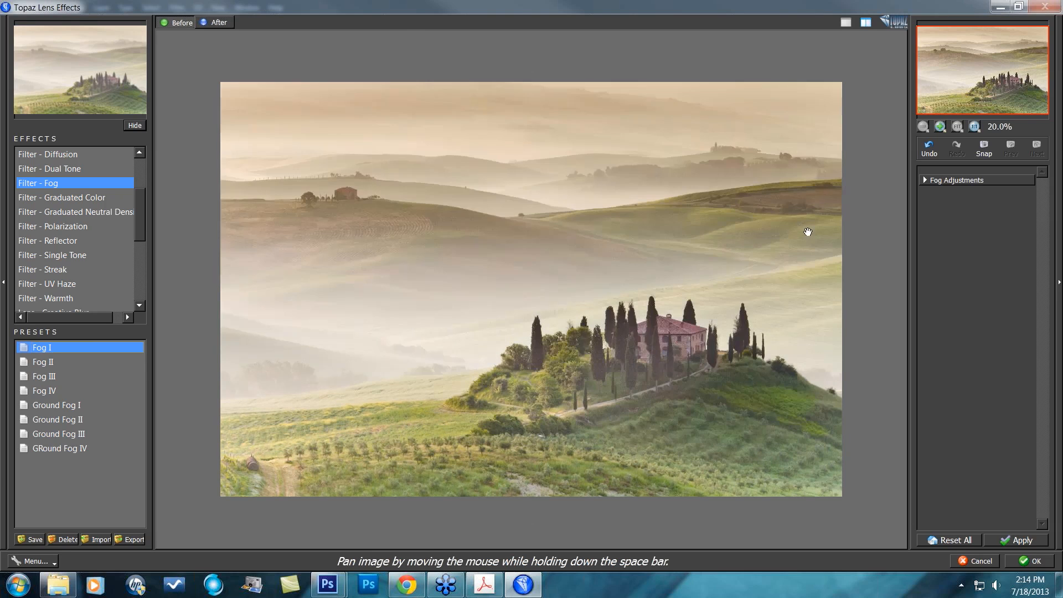
pyautogui.moveTo(809, 232); pyautogui.dragTo(807, 231)
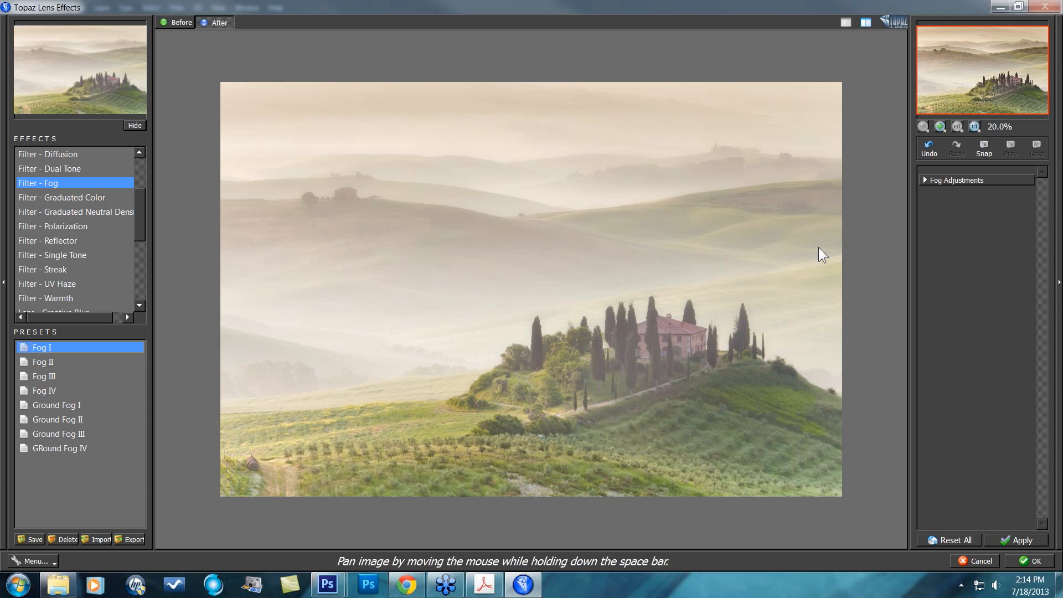
# - Set the fog's Amount to 0.32, Region Size to 0.00 and Transition to 0.20, and center the effect over the distant hills at (2995,809)
pyautogui.click(926, 182)
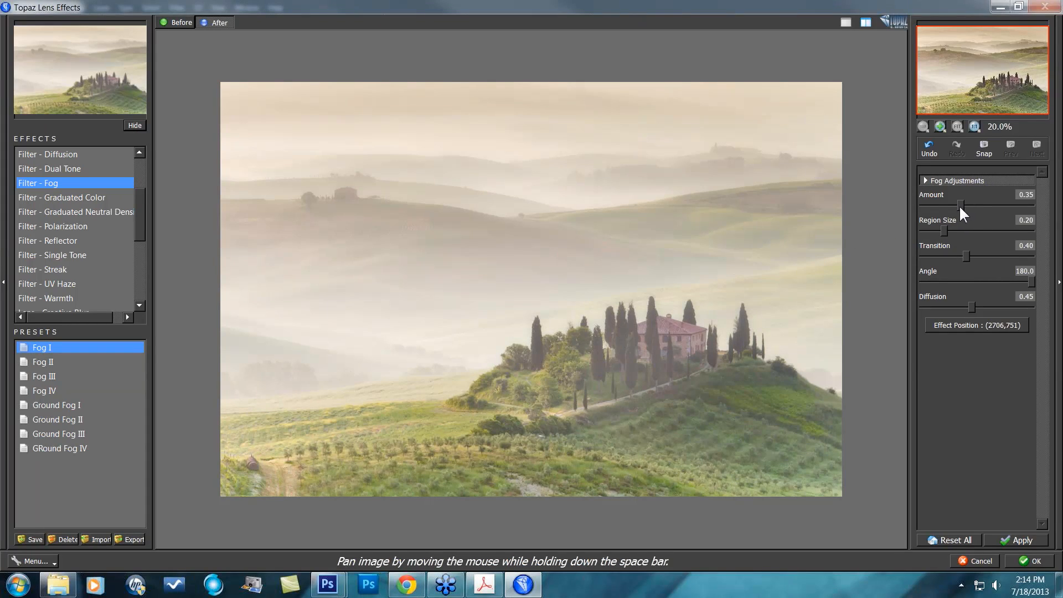
pyautogui.moveTo(960, 205); pyautogui.dragTo(931, 229)
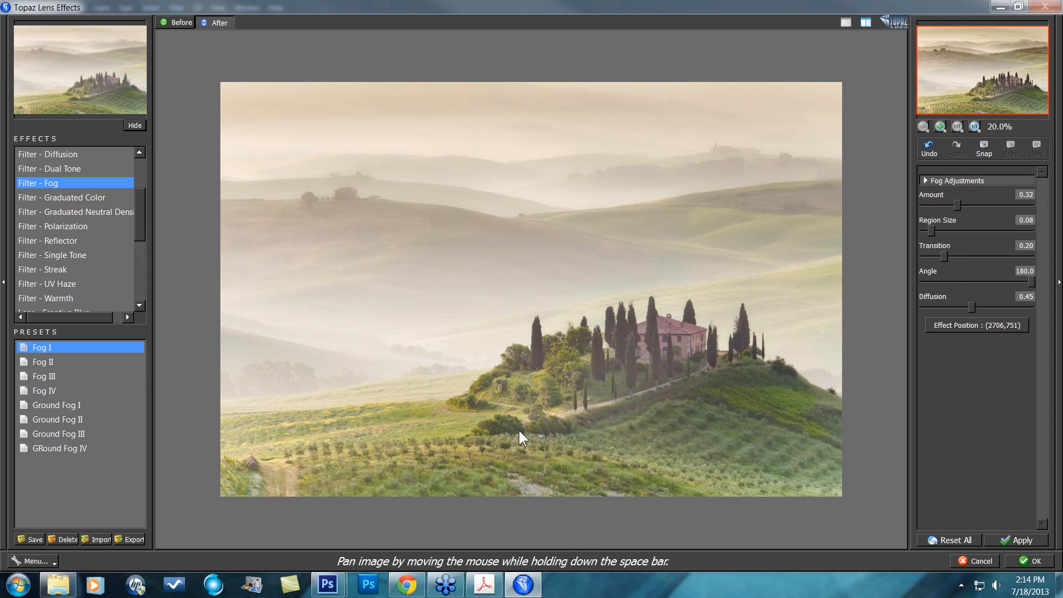
pyautogui.moveTo(933, 229)
pyautogui.mouseDown()
pyautogui.moveTo(916, 226)
pyautogui.moveTo(924, 228)
pyautogui.mouseUp()
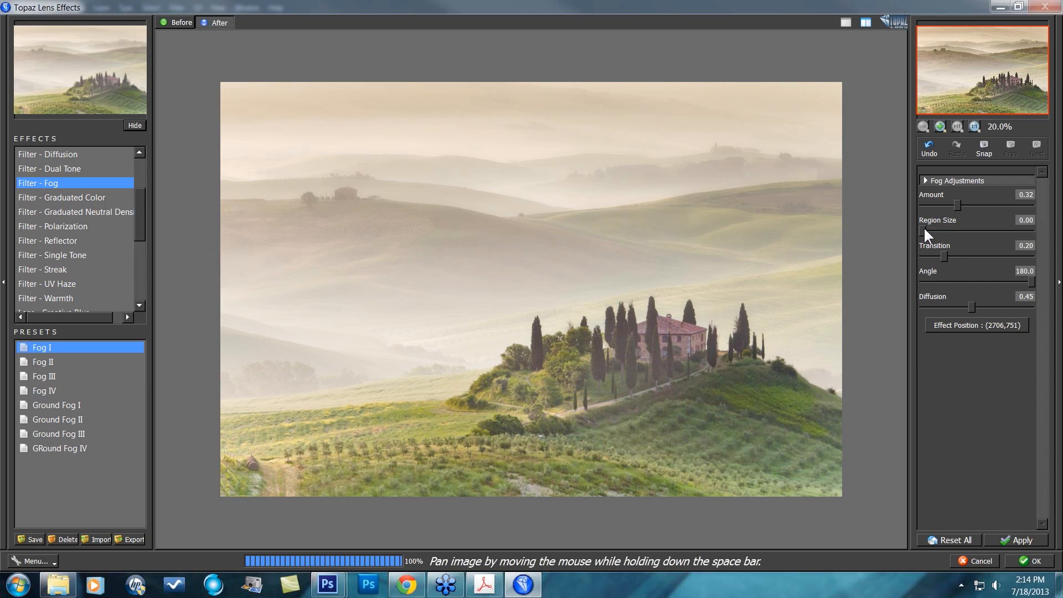
pyautogui.click(977, 325)
pyautogui.click(557, 177)
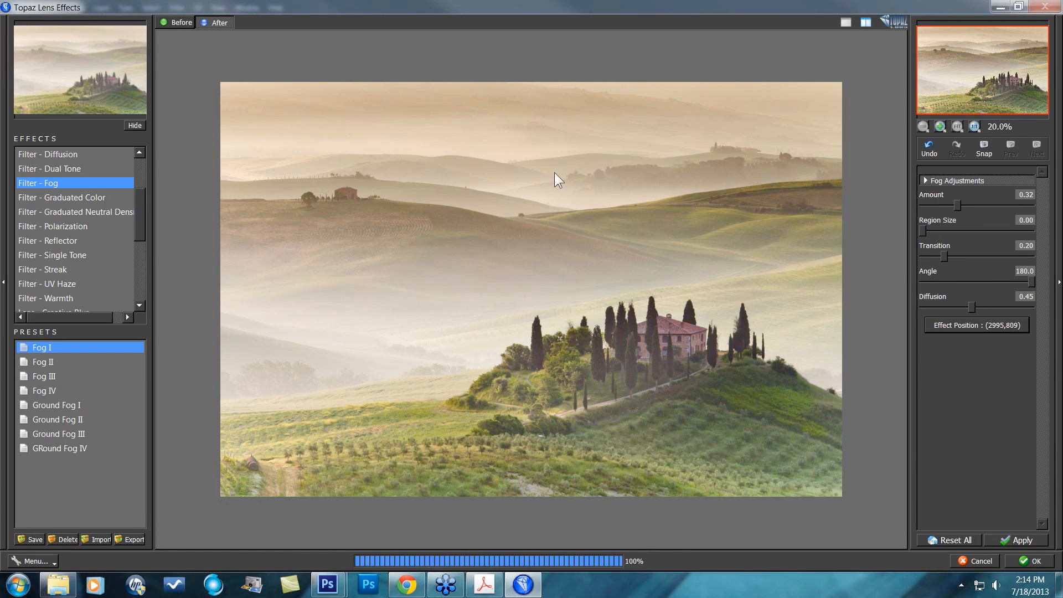
# - Widen the clear area around the distant hills to Region Size 0.49 and apply the fog as a base for more effects
pyautogui.moveTo(924, 229); pyautogui.dragTo(944, 229)
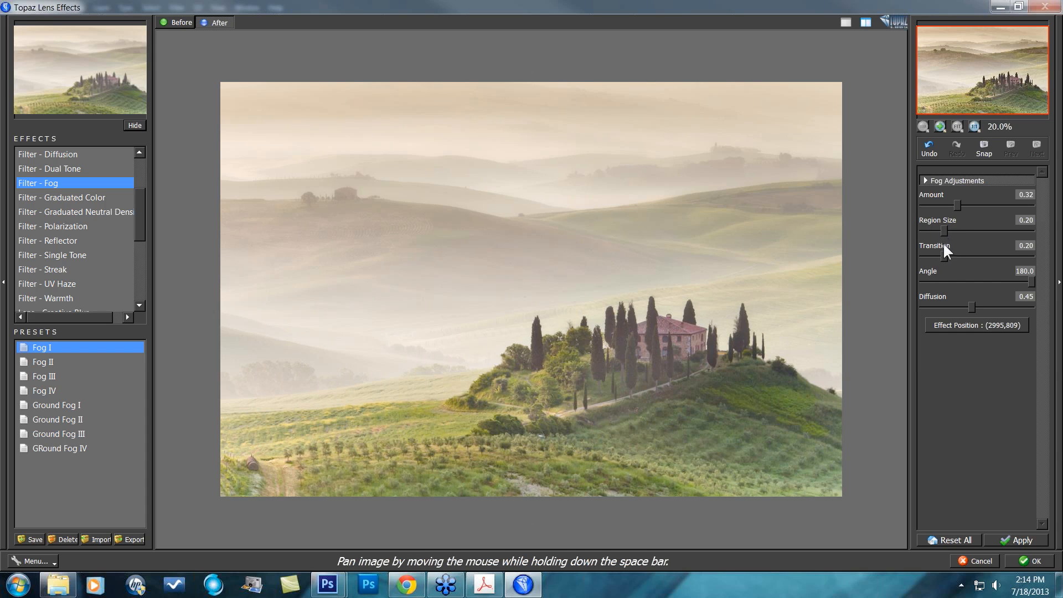
pyautogui.click(961, 231)
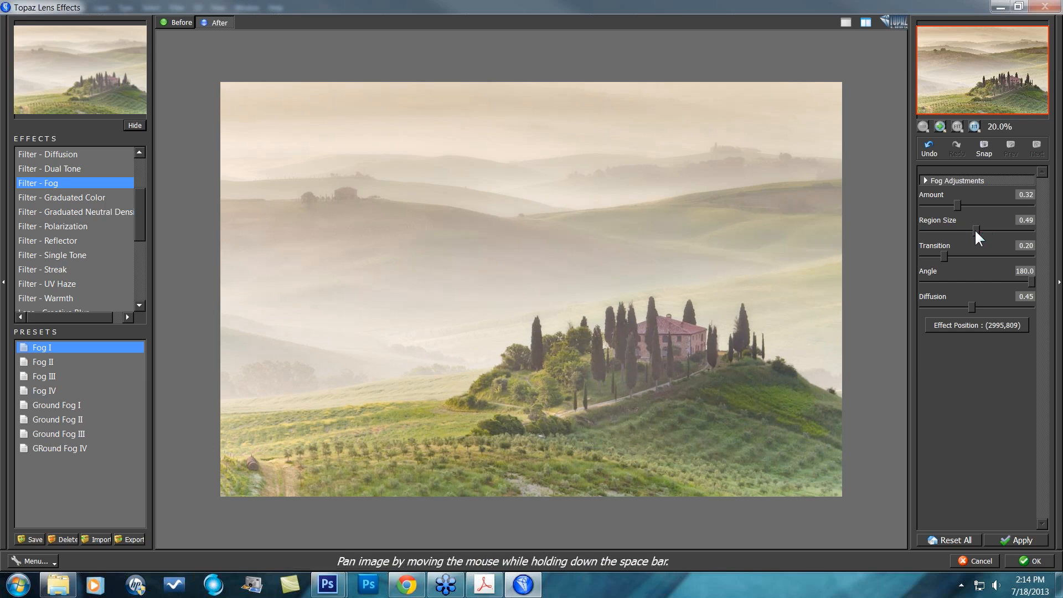
pyautogui.click(977, 231)
pyautogui.click(1023, 539)
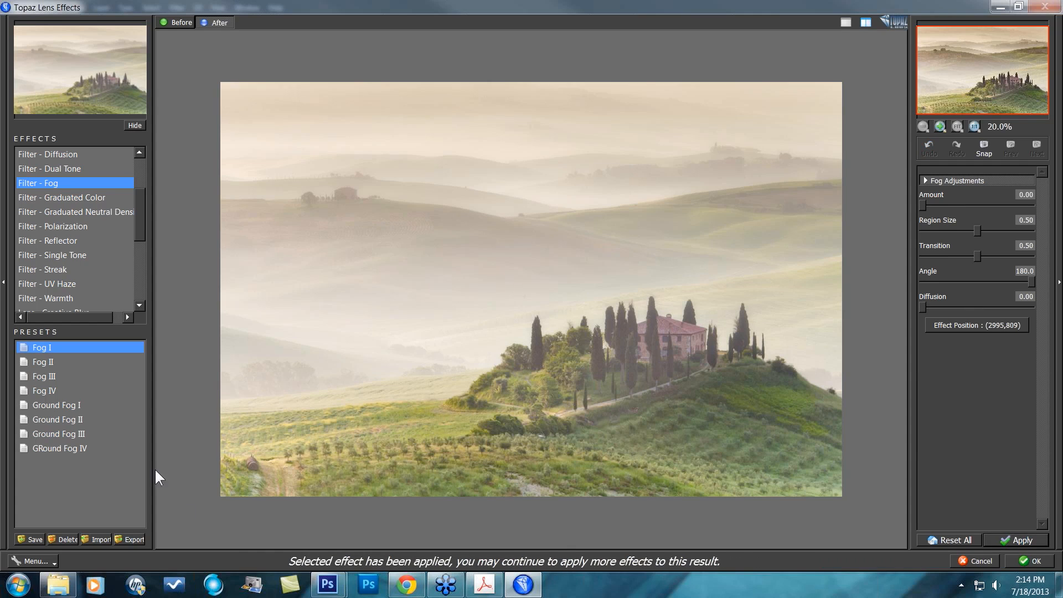
# - Add Ground Fog III with Amount 0.45, Region Size 0.02 and Transition 0.00, centered on the foreground field at (2924,3619), and commit the filter
pyautogui.click(75, 449)
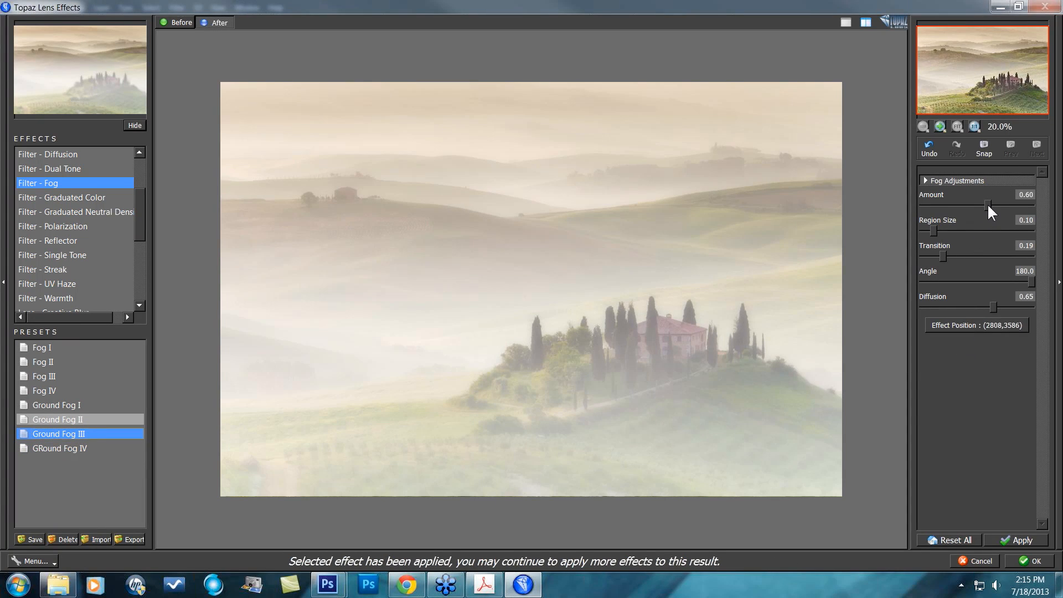
pyautogui.moveTo(978, 204); pyautogui.dragTo(973, 205)
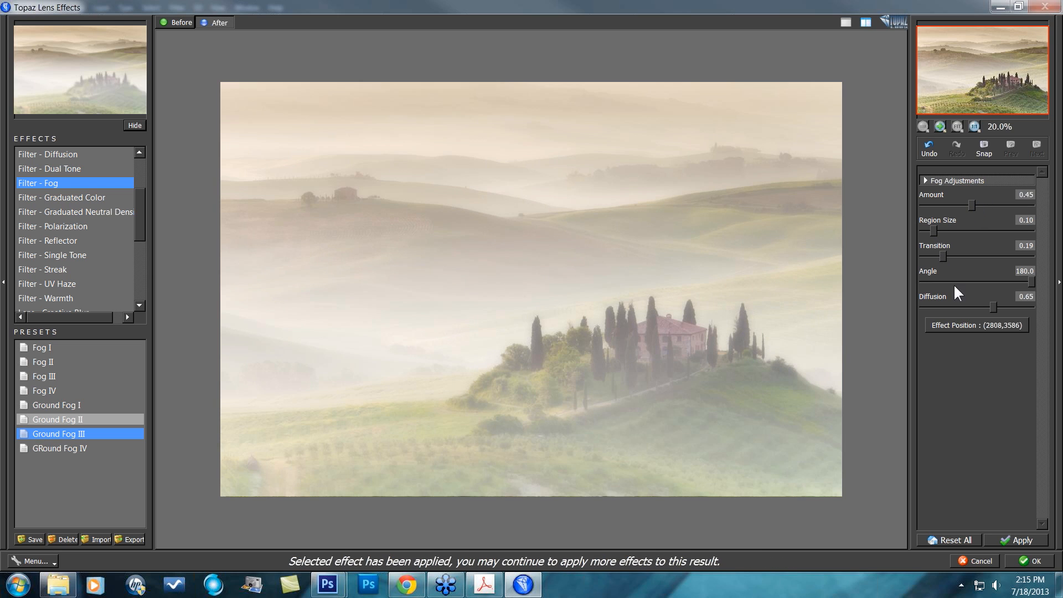
pyautogui.click(973, 325)
pyautogui.click(544, 483)
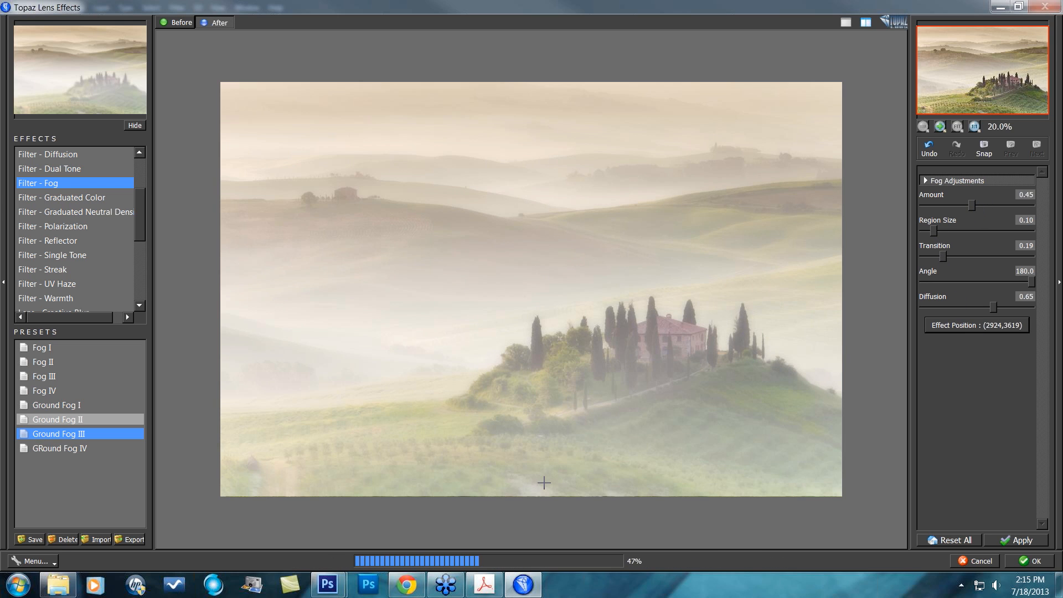
pyautogui.moveTo(934, 230); pyautogui.dragTo(919, 257)
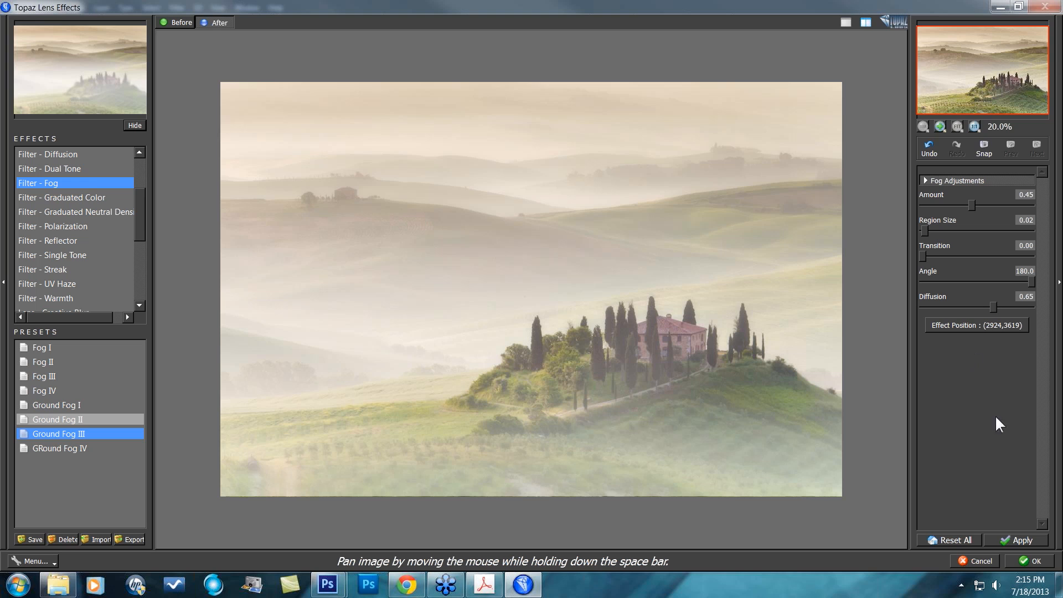
pyautogui.click(1029, 559)
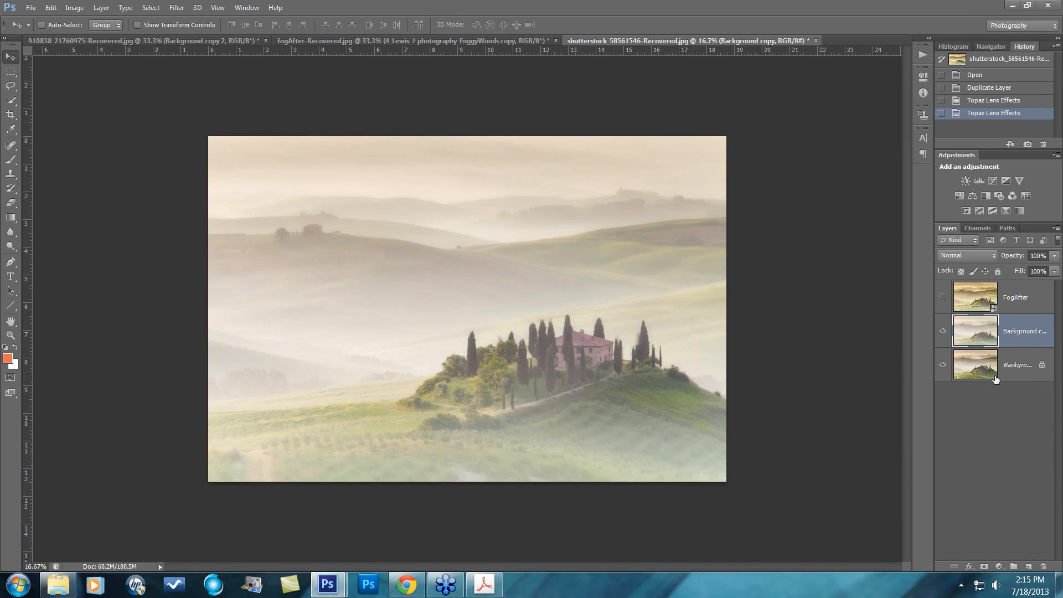
# - Compare the fogged layer with the original, and add a Hide All layer mask to the fogged copy
pyautogui.click(943, 335)
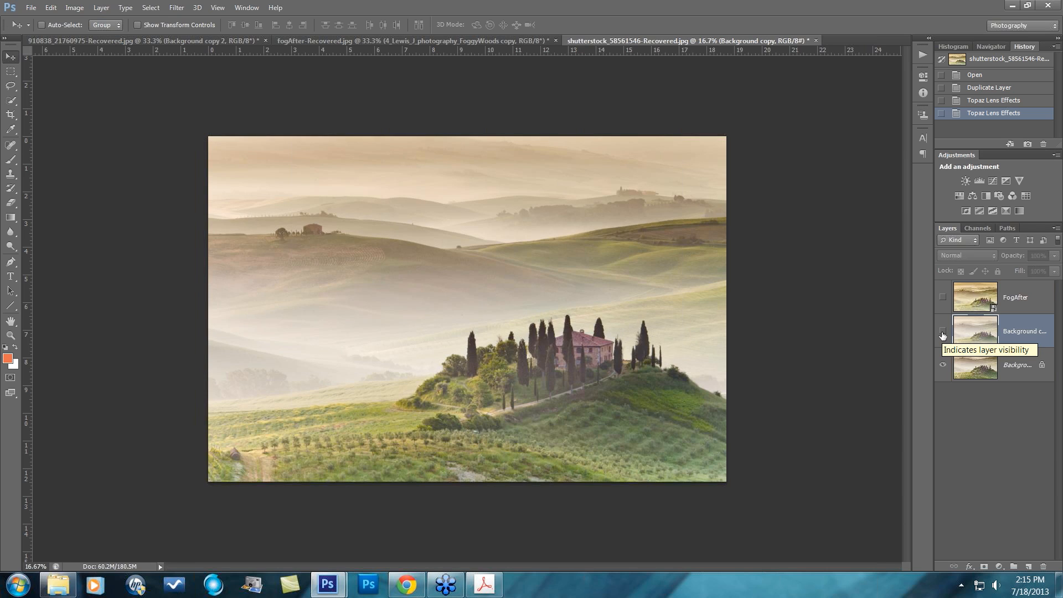
pyautogui.click(943, 333)
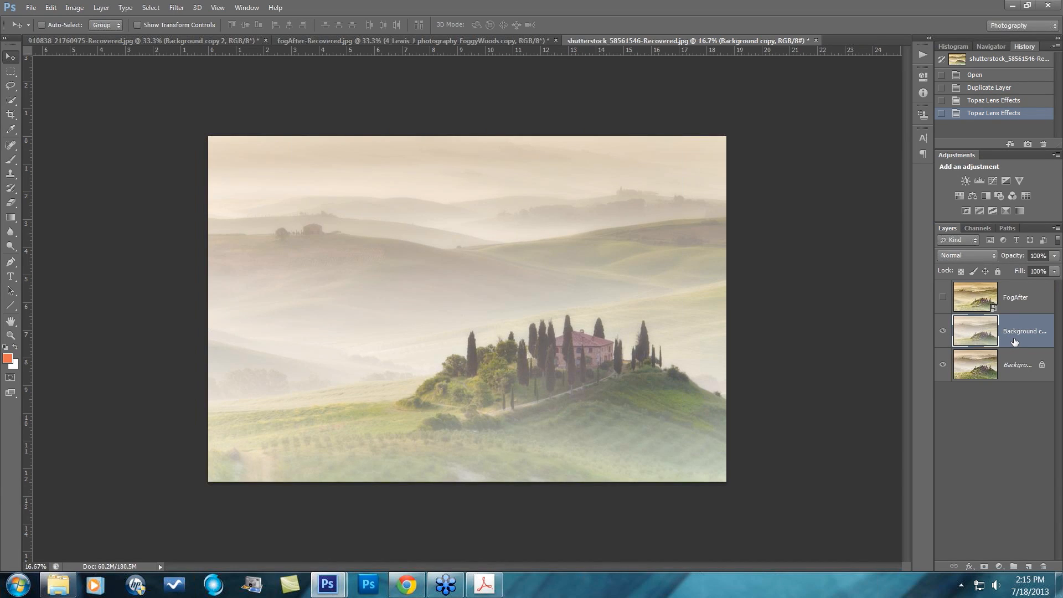
pyautogui.click(177, 8)
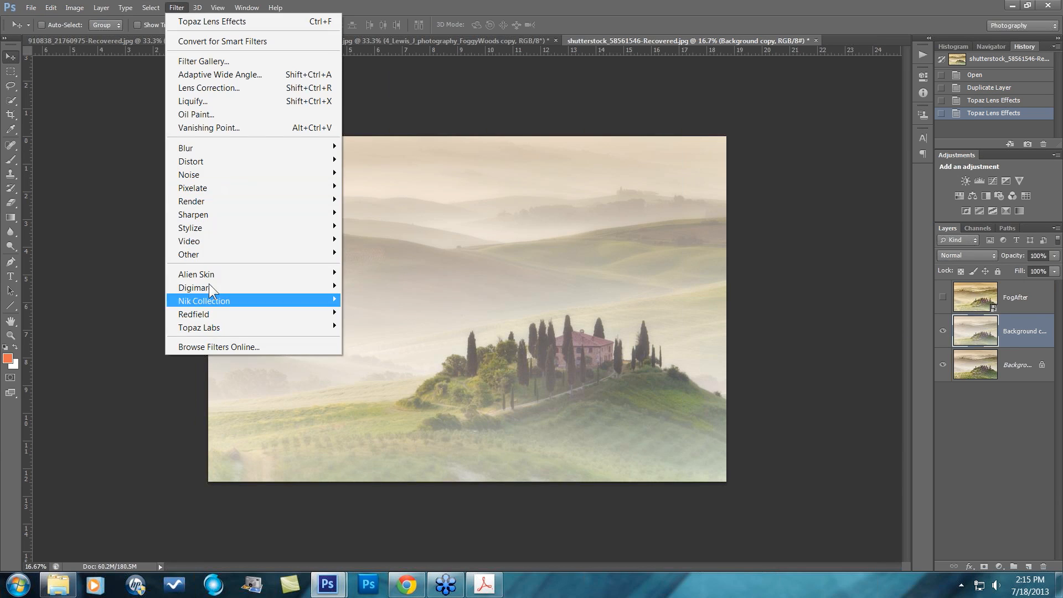
pyautogui.moveTo(126, 9)
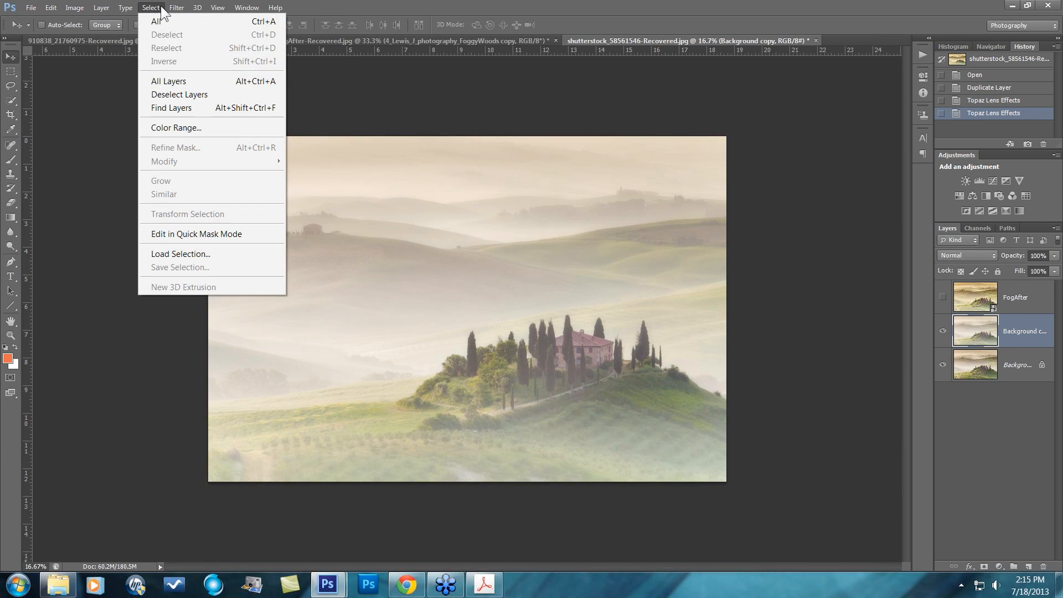
pyautogui.moveTo(101, 7)
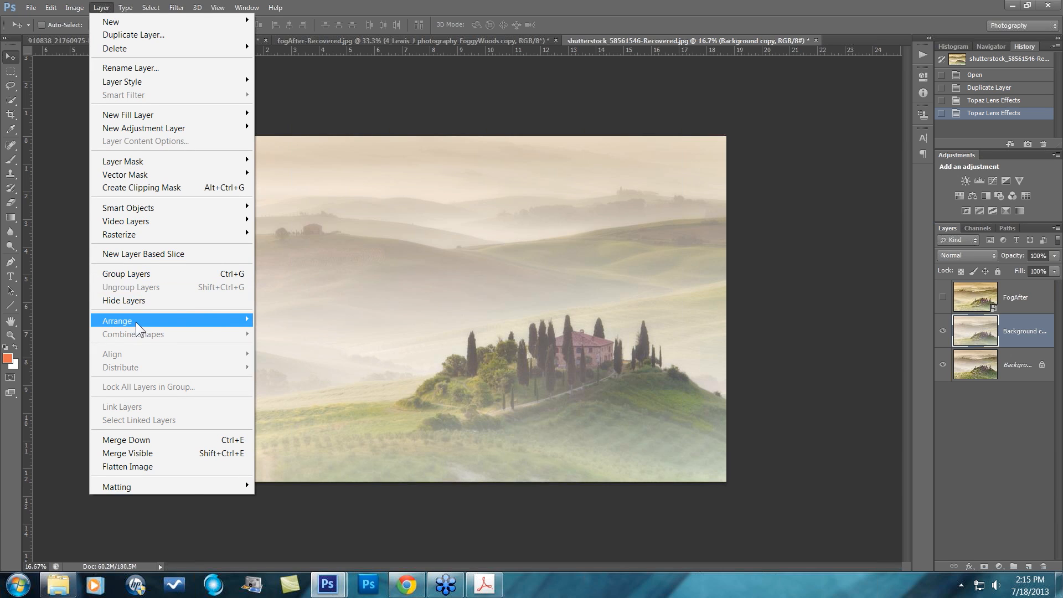
pyautogui.moveTo(129, 164)
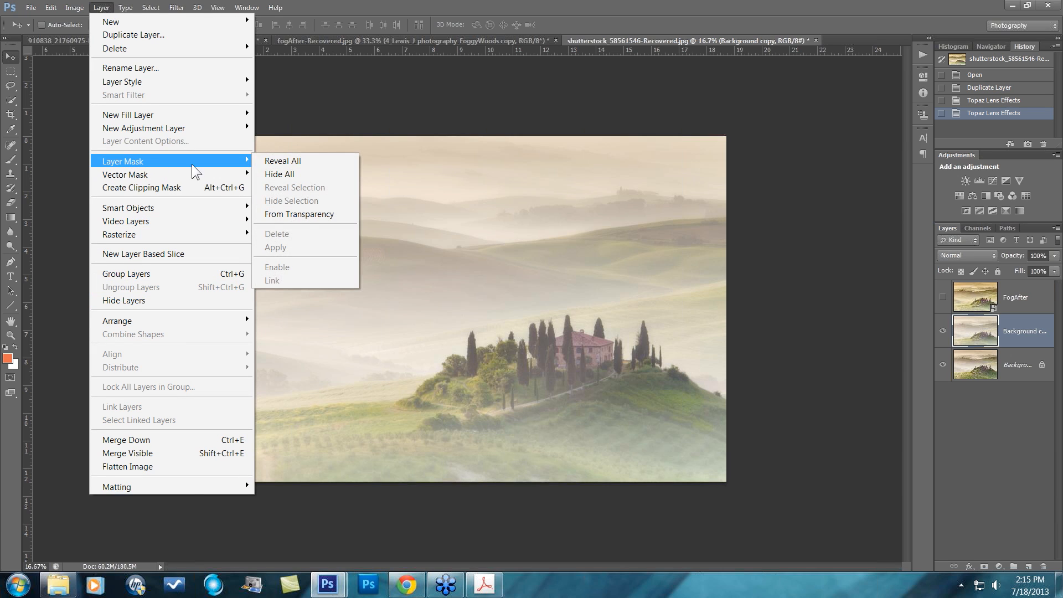
pyautogui.click(294, 173)
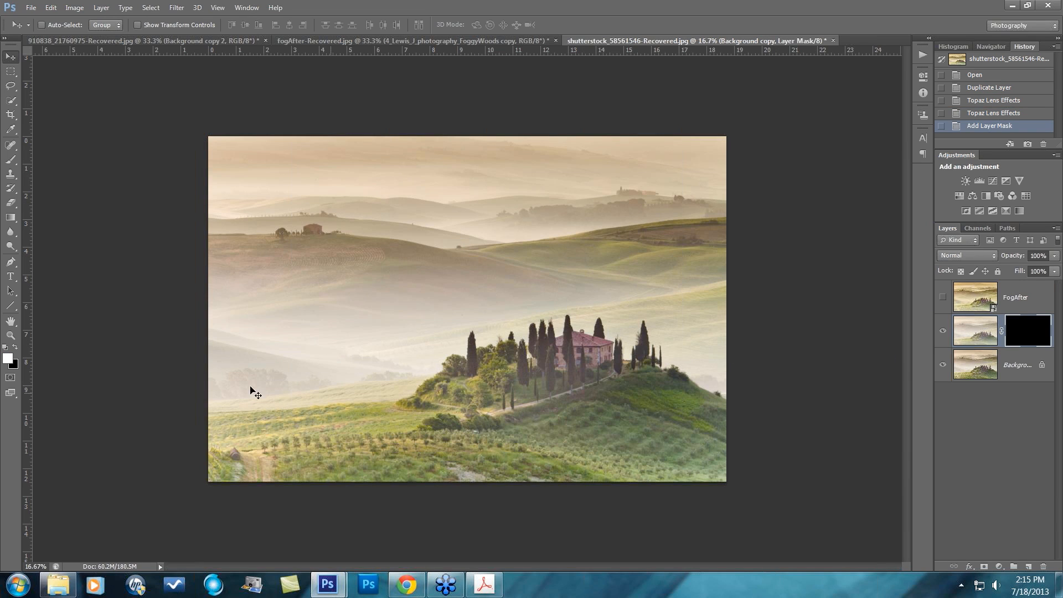
# - Select the Brush tool with white as the foreground color and set a soft brush of 39 px with 0% hardness
pyautogui.click(8, 359)
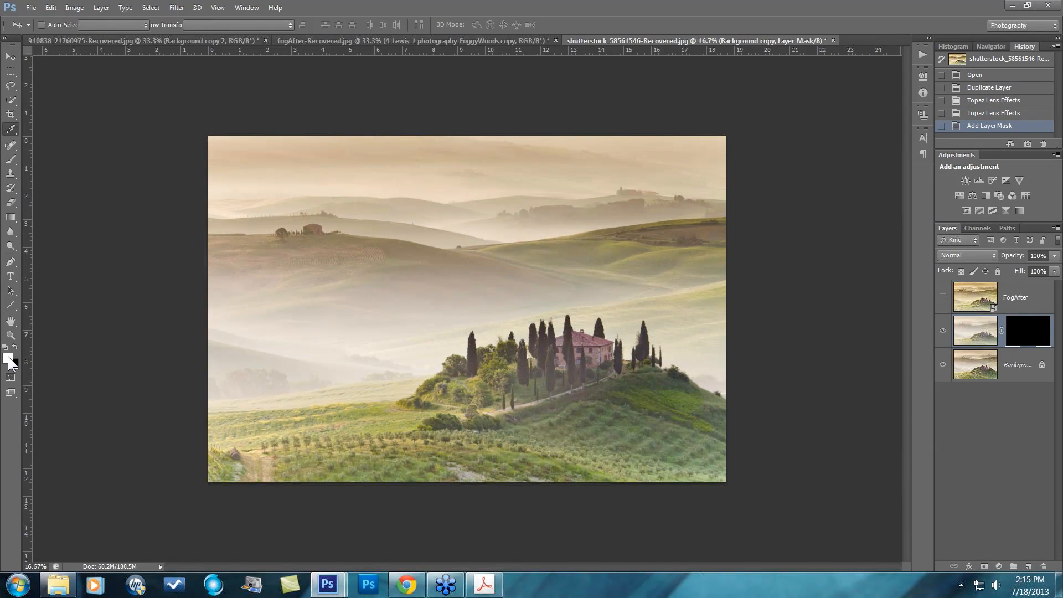
pyautogui.click(742, 113)
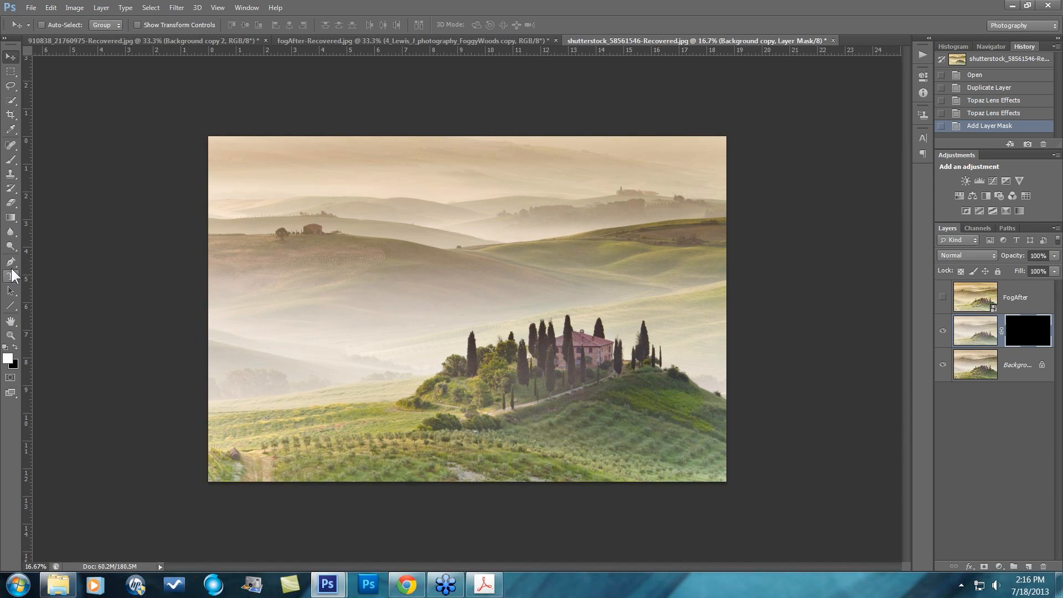
pyautogui.click(11, 159)
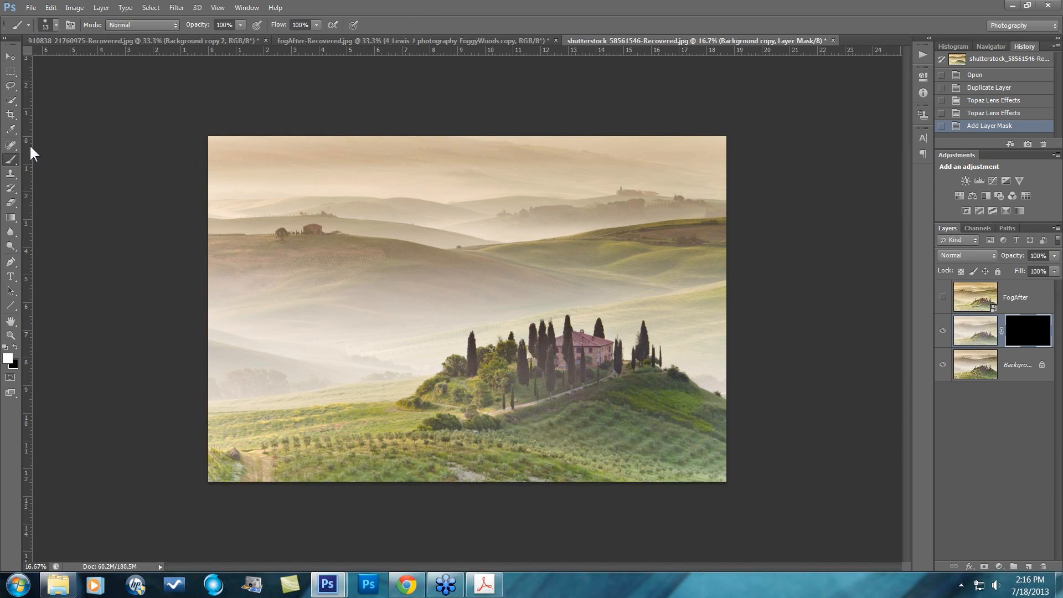
pyautogui.click(55, 24)
pyautogui.moveTo(25, 58); pyautogui.dragTo(37, 59)
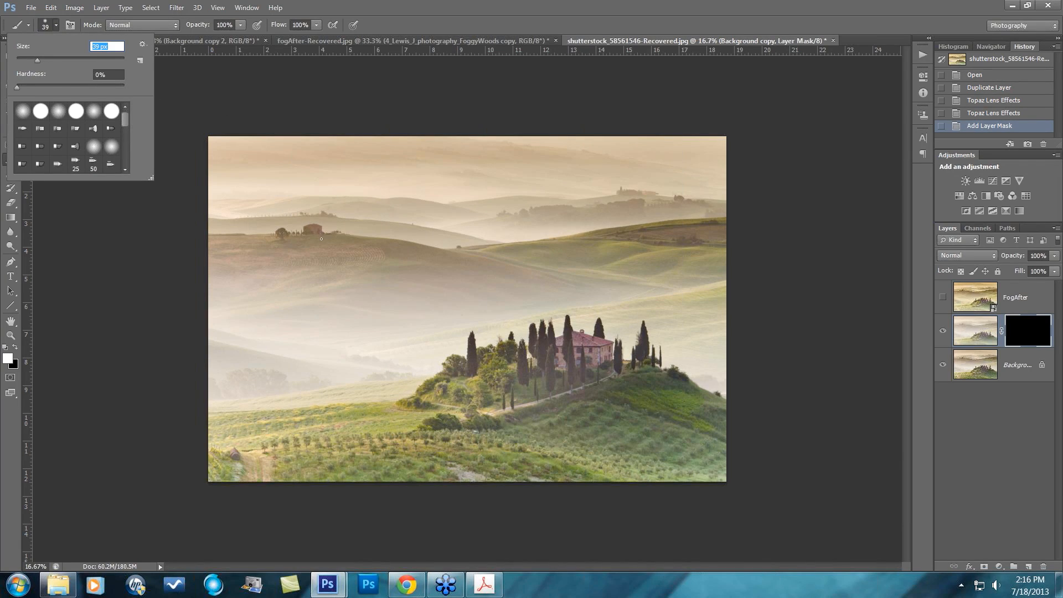
pyautogui.write(']]]')
pyautogui.press('Return')
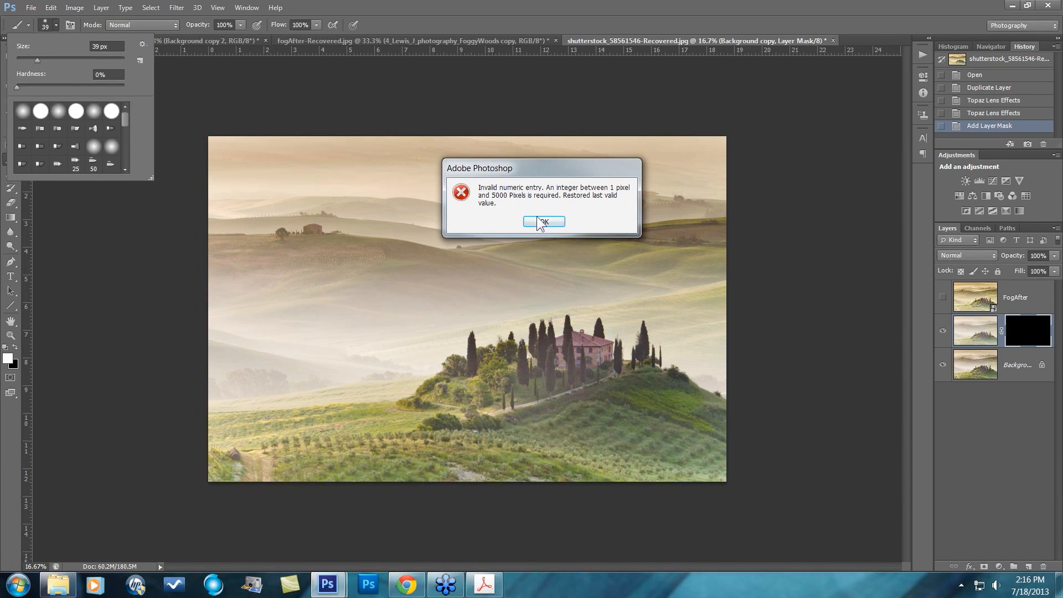
pyautogui.click(540, 221)
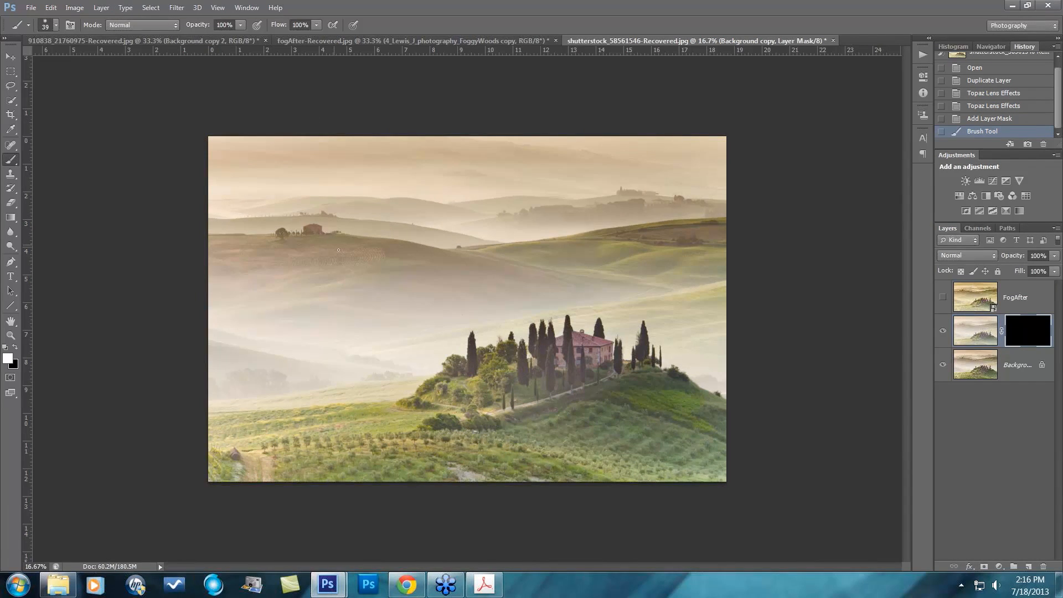
# - Enlarge the soft brush to 500 px and lower its opacity to 51%
pyautogui.press(']')
pyautogui.press(']')
pyautogui.press(']')
pyautogui.press(']')
pyautogui.press(']')
pyautogui.press(']')
pyautogui.press(']')
pyautogui.press(']')
pyautogui.press(']')
pyautogui.press(']')
pyautogui.press(']')
pyautogui.press(']')
pyautogui.press(']')
pyautogui.press(']')
pyautogui.click(56, 26)
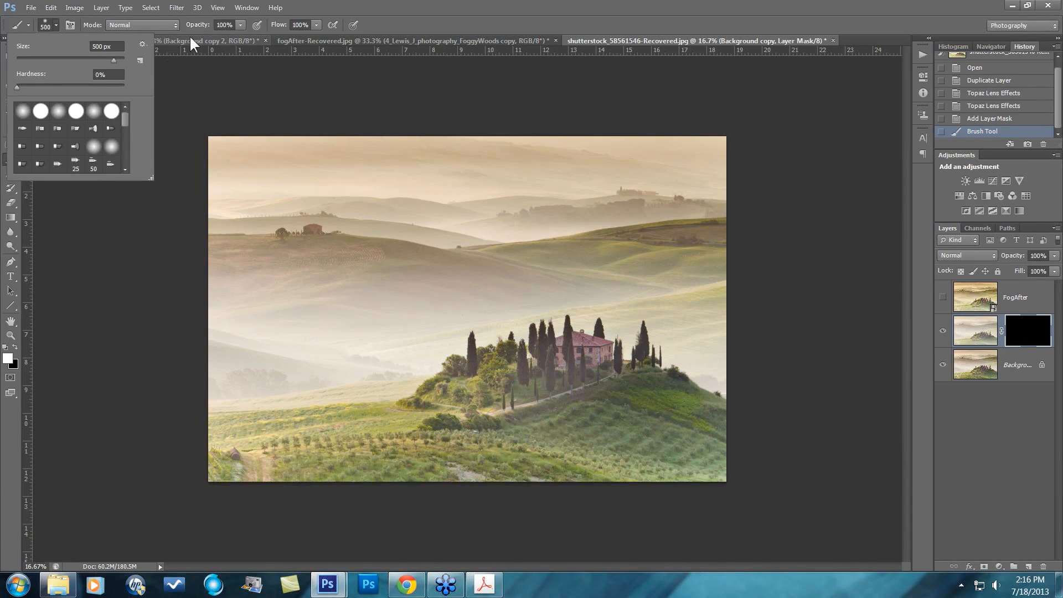
pyautogui.click(243, 25)
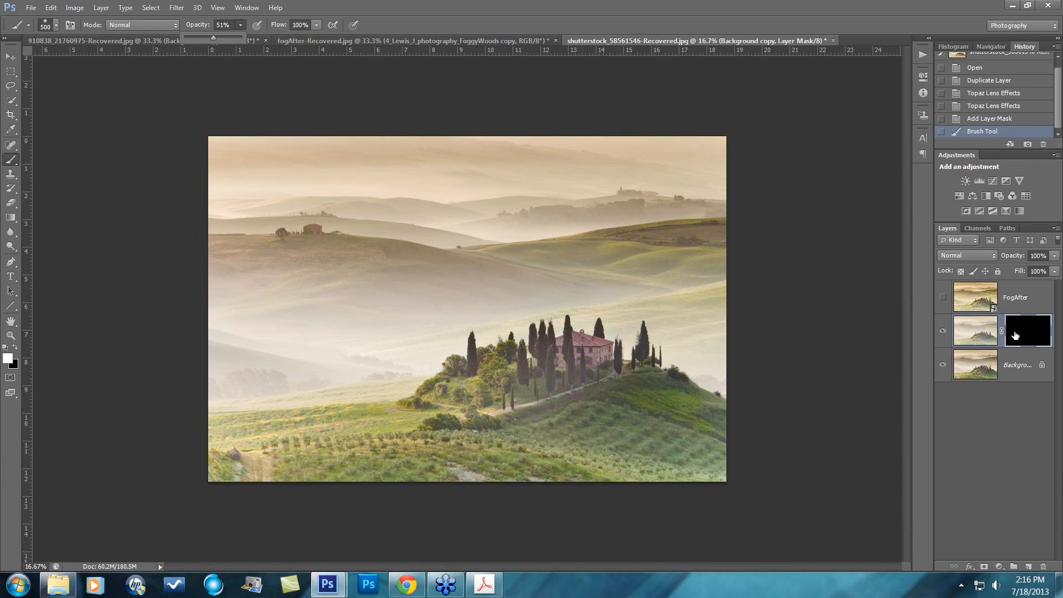
# - Paint on the layer mask across the valley and the middle hills to reveal fog there
pyautogui.click(223, 323)
pyautogui.moveTo(276, 331); pyautogui.dragTo(344, 338)
pyautogui.moveTo(649, 282)
pyautogui.mouseDown()
pyautogui.moveTo(332, 218)
pyautogui.moveTo(254, 225)
pyautogui.mouseUp()
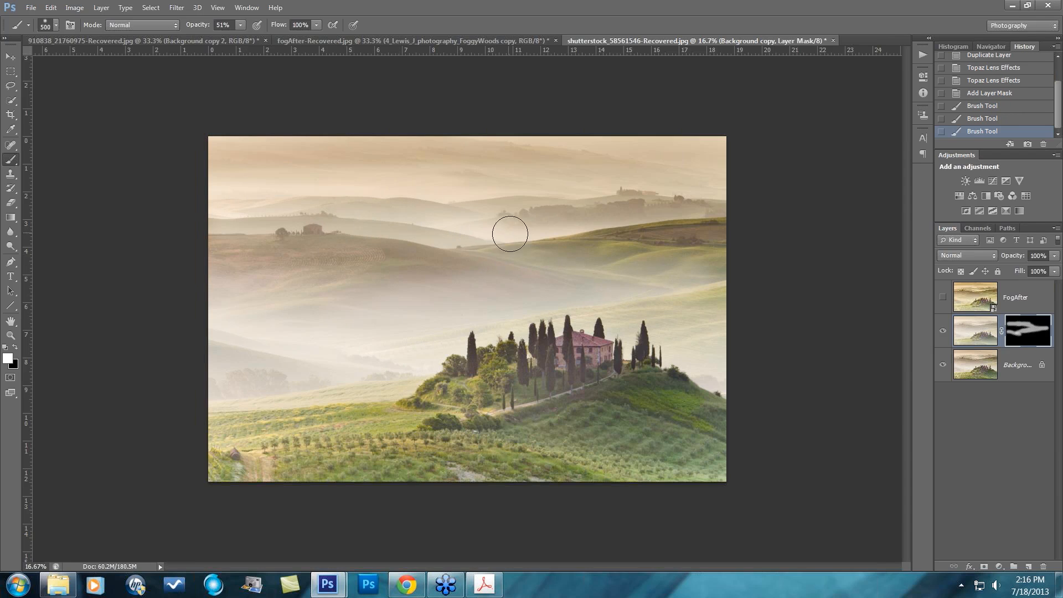
# - Paint on the fog layer's mask to reveal fog over the sky, the hills beside the villa, the valley at left and the foreground fields
pyautogui.moveTo(214, 201)
pyautogui.mouseDown()
pyautogui.moveTo(529, 171)
pyautogui.moveTo(677, 175)
pyautogui.mouseUp()
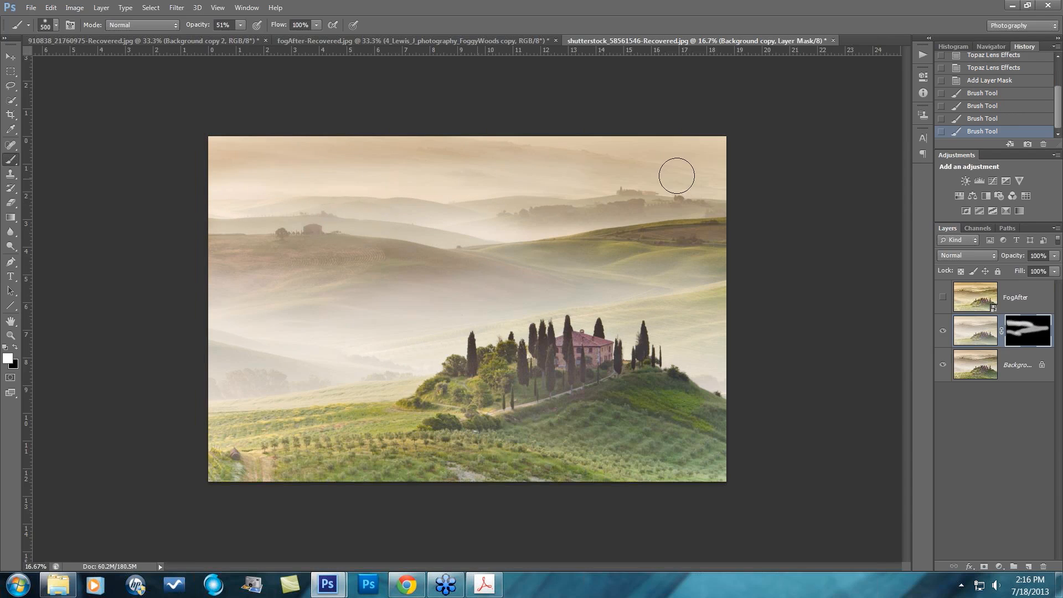
pyautogui.moveTo(716, 149); pyautogui.dragTo(734, 160)
pyautogui.moveTo(707, 345)
pyautogui.mouseDown()
pyautogui.moveTo(676, 347)
pyautogui.moveTo(729, 315)
pyautogui.mouseUp()
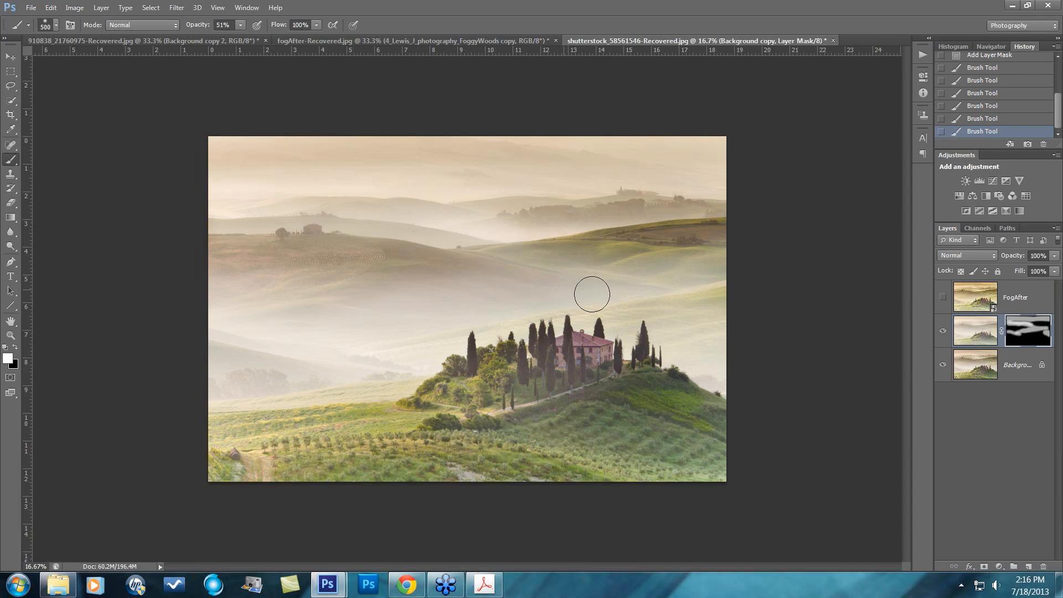
pyautogui.moveTo(365, 358); pyautogui.dragTo(166, 398)
pyautogui.moveTo(244, 483)
pyautogui.mouseDown()
pyautogui.moveTo(519, 482)
pyautogui.moveTo(745, 446)
pyautogui.moveTo(522, 486)
pyautogui.moveTo(659, 425)
pyautogui.moveTo(621, 425)
pyautogui.moveTo(754, 417)
pyautogui.moveTo(636, 396)
pyautogui.moveTo(528, 437)
pyautogui.moveTo(548, 431)
pyautogui.moveTo(396, 464)
pyautogui.moveTo(319, 460)
pyautogui.moveTo(542, 465)
pyautogui.moveTo(289, 445)
pyautogui.moveTo(325, 468)
pyautogui.moveTo(209, 464)
pyautogui.moveTo(198, 444)
pyautogui.mouseUp()
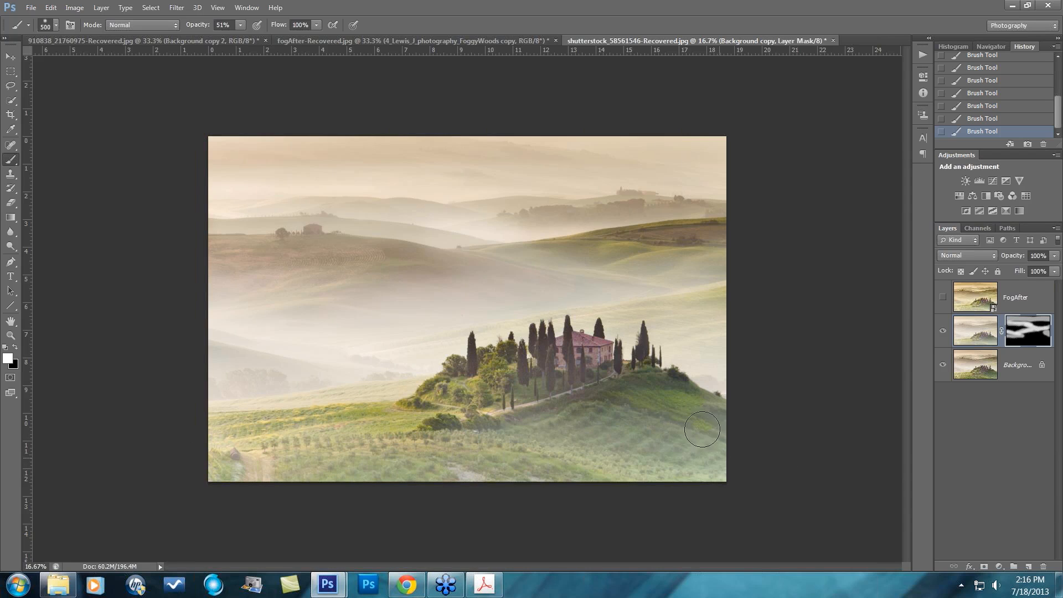
pyautogui.moveTo(335, 469); pyautogui.dragTo(202, 459)
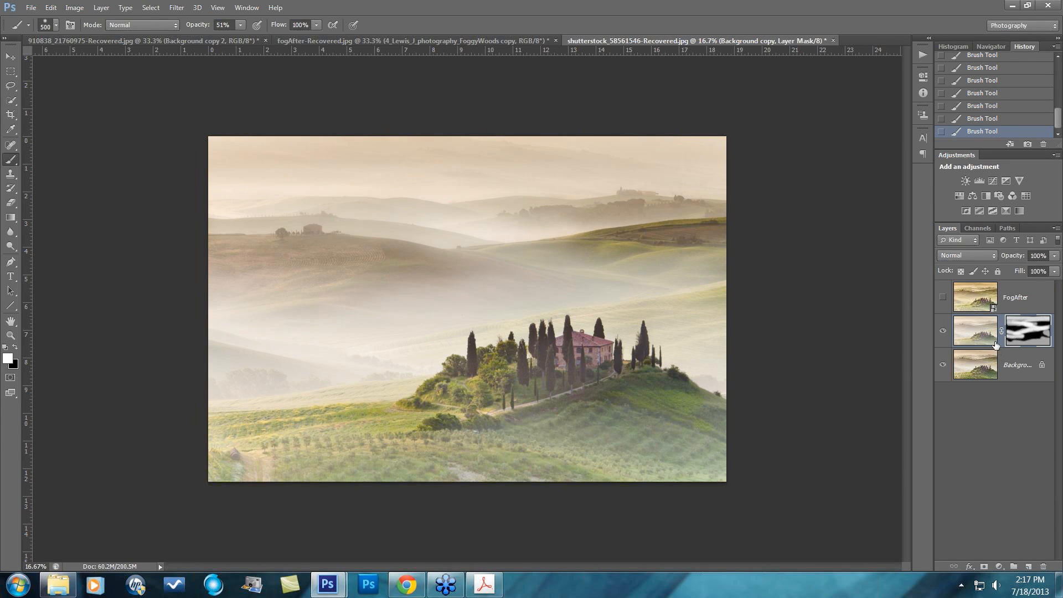
# - Compare the masked fog layer with the original by toggling its visibility, and show the FogAfter layer
pyautogui.click(943, 332)
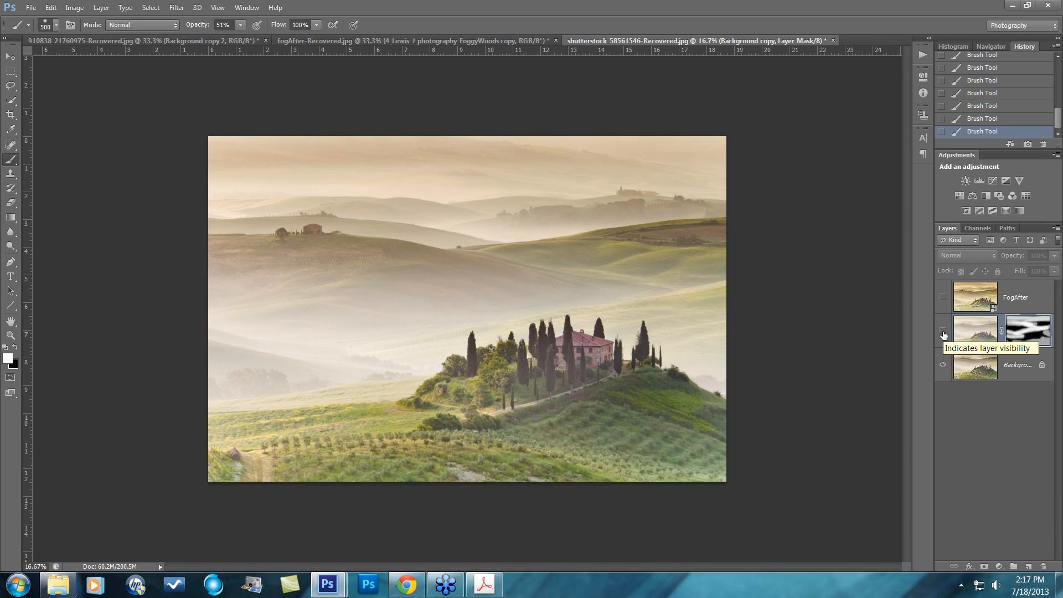
pyautogui.click(943, 333)
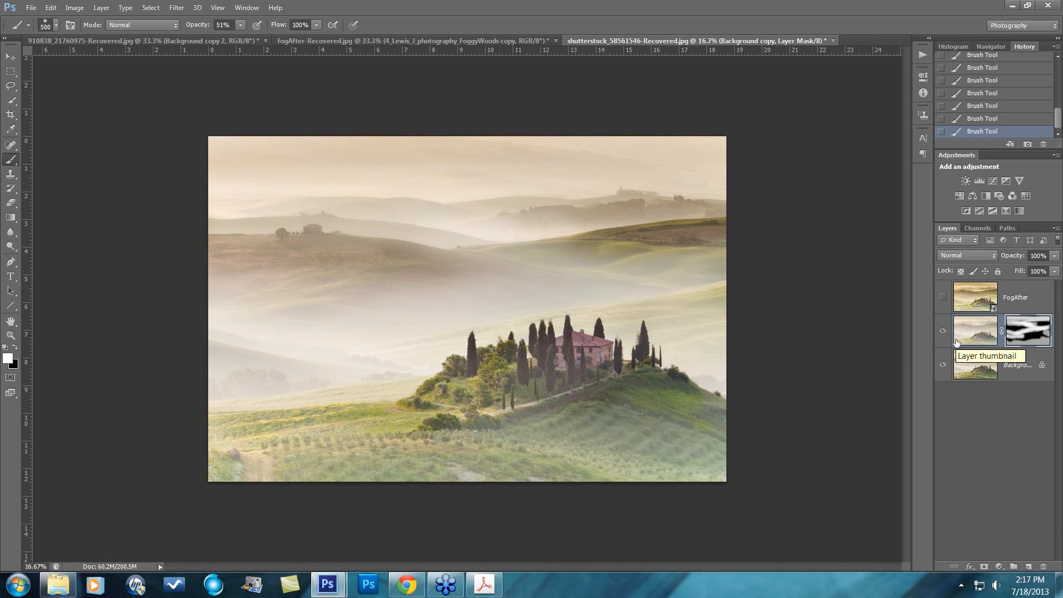
pyautogui.click(944, 298)
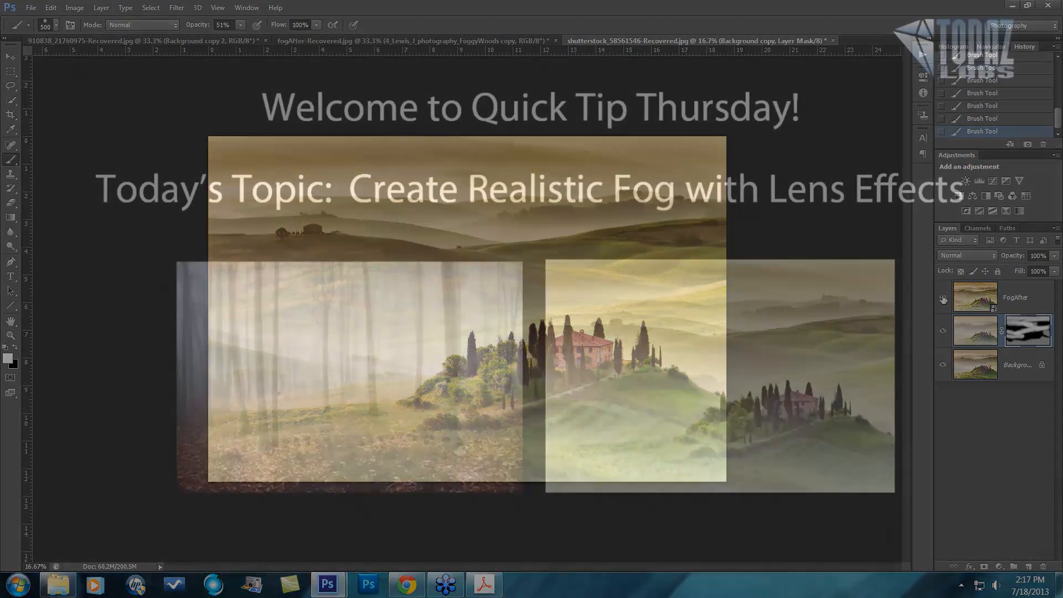